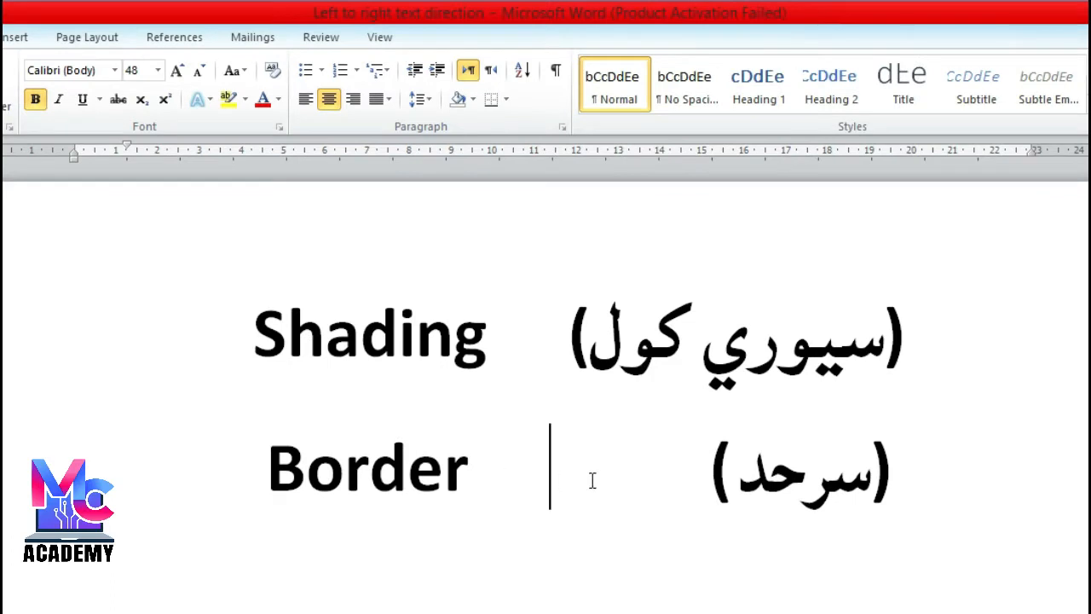
{"action": "left_click_drag", "start_coordinate": [733, 479], "coordinate": [843, 472]}
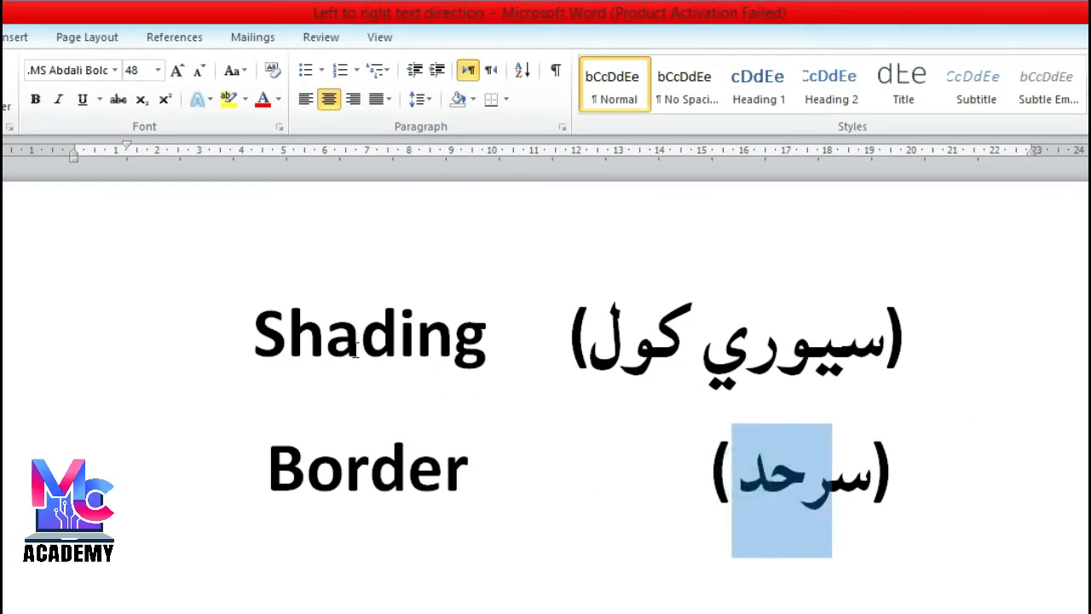
{"action": "left_click_drag", "start_coordinate": [254, 332], "coordinate": [419, 335]}
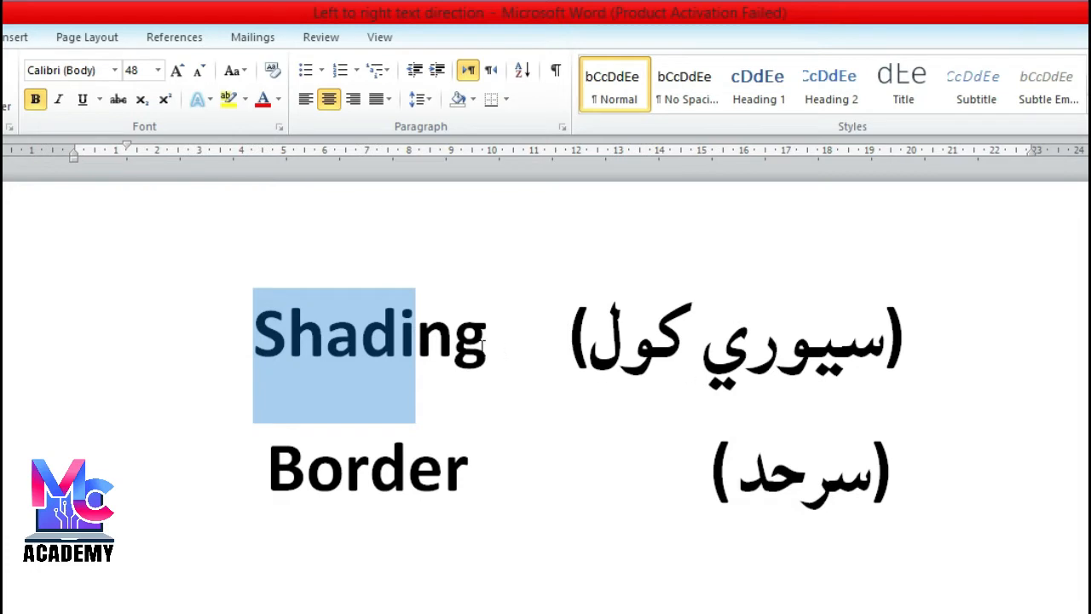
{"action": "left_click", "coordinate": [384, 360]}
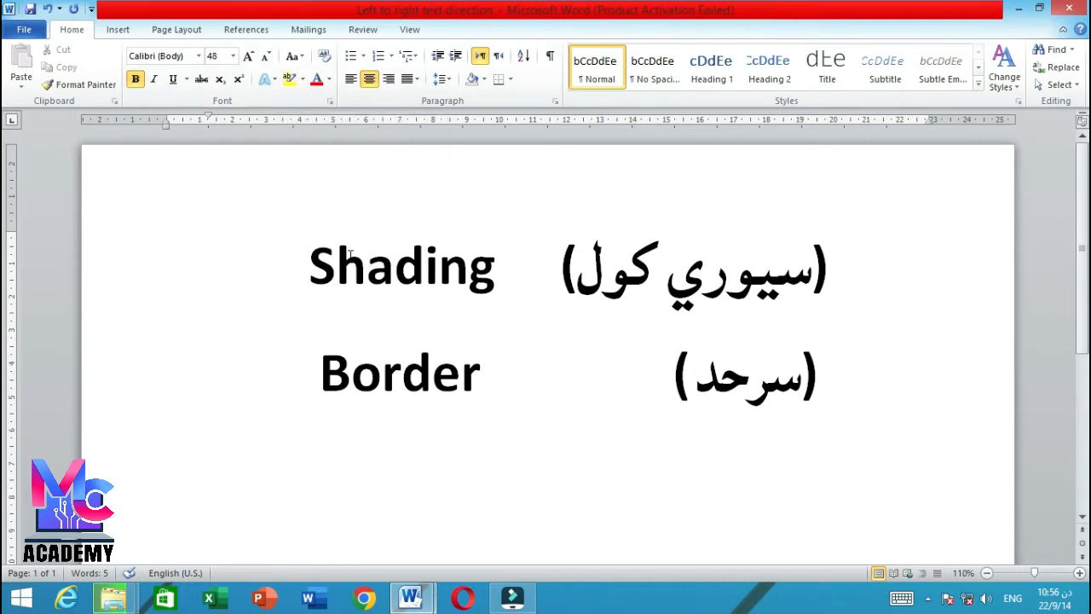
Switch to the other open Word document containing the Pashto paragraphs.
{"action": "mouse_move", "coordinate": [411, 598]}
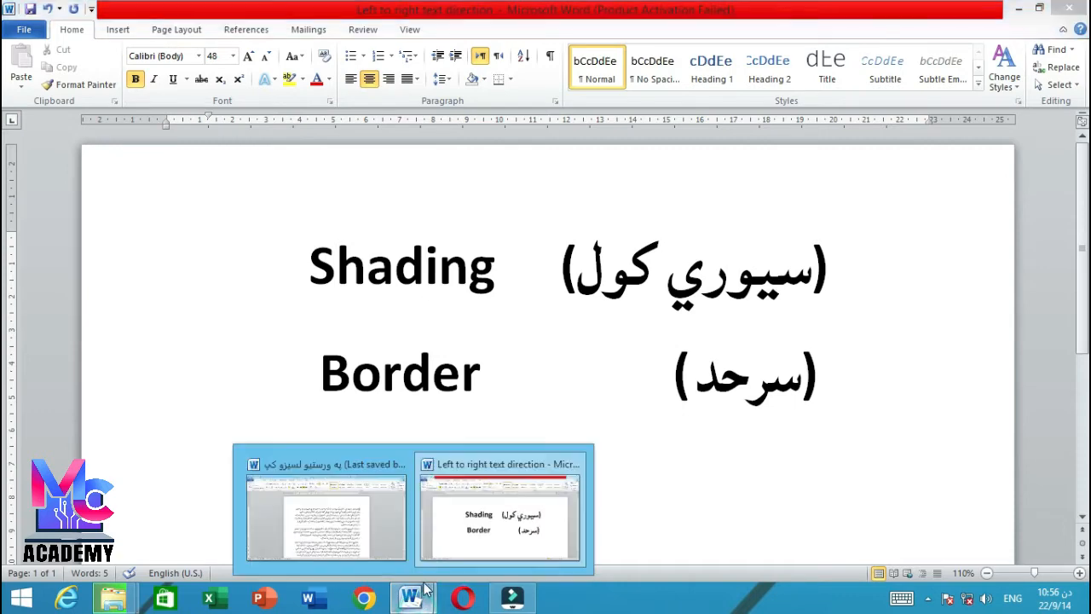
{"action": "left_click", "coordinate": [367, 510]}
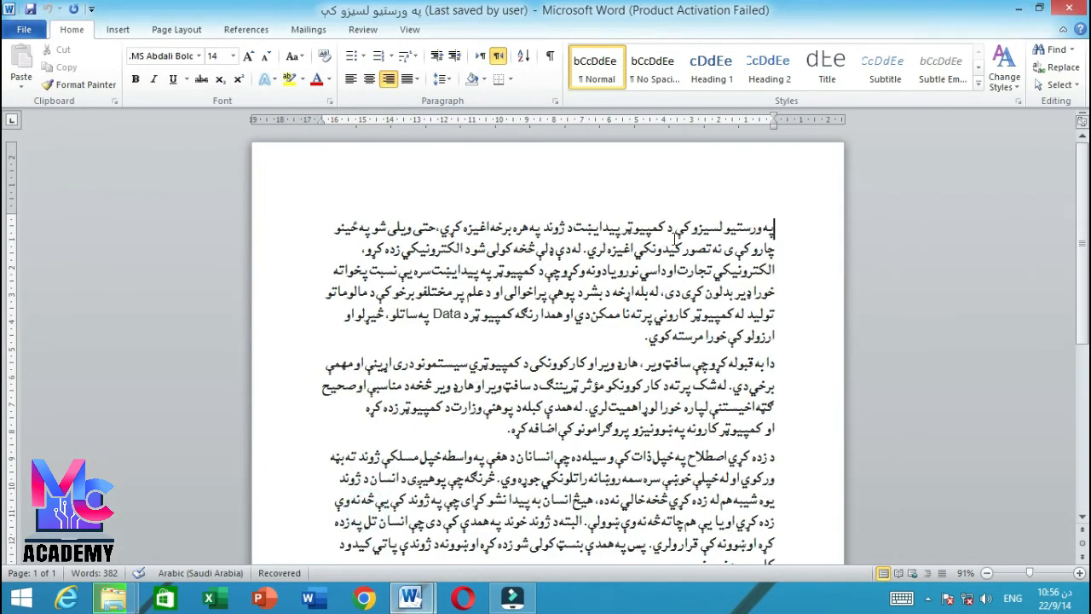
{"action": "left_click", "coordinate": [778, 228]}
{"action": "left_click_drag", "start_coordinate": [776, 229], "coordinate": [665, 228]}
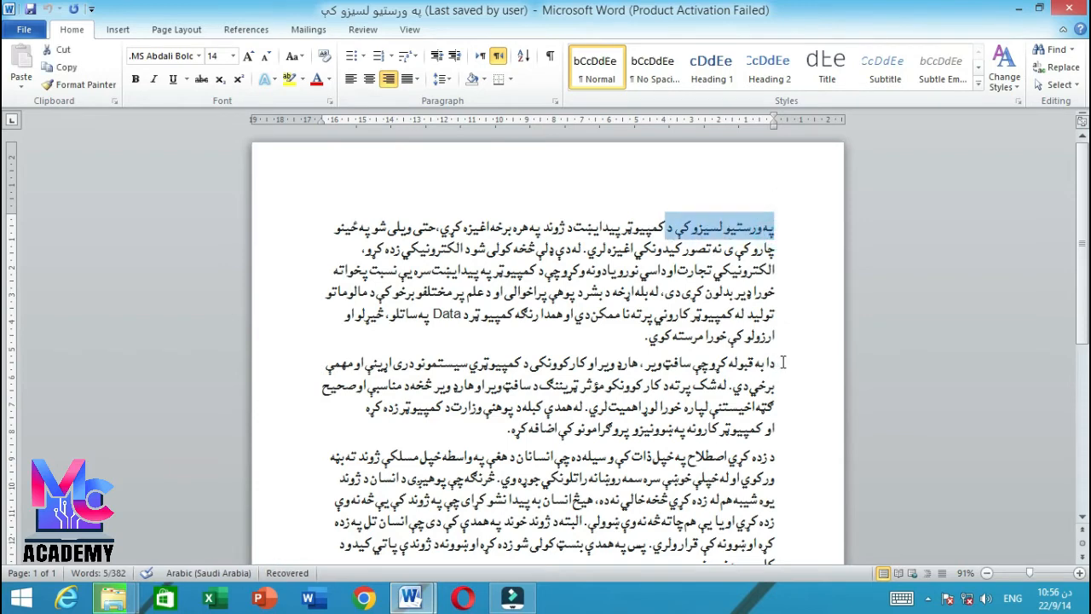
Shade the background of the second paragraph with a light orange theme color.
{"action": "left_click_drag", "start_coordinate": [780, 362], "coordinate": [409, 426]}
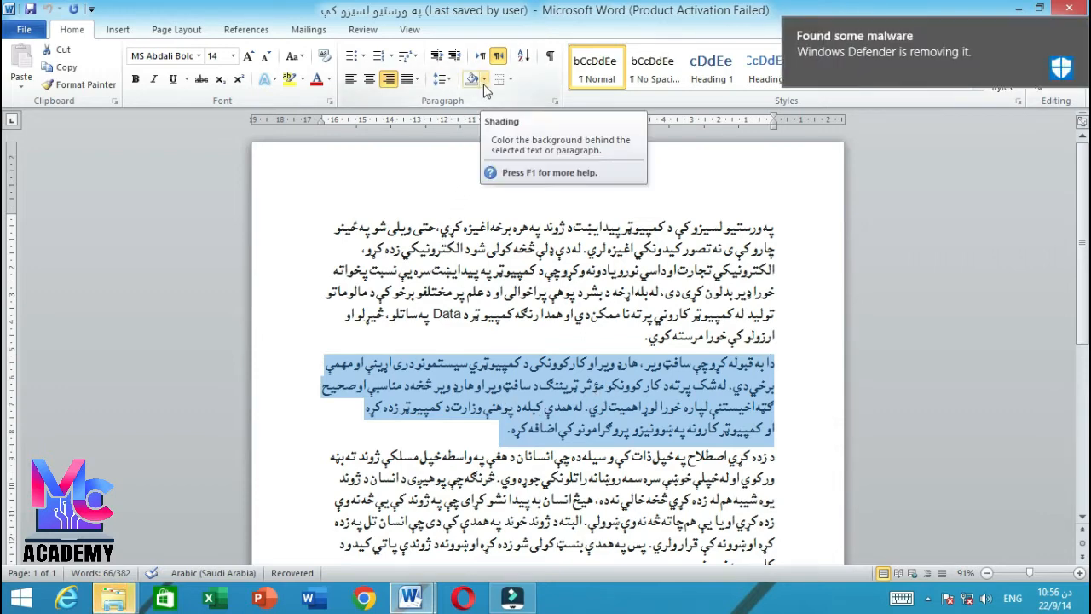
{"action": "left_click", "coordinate": [483, 83]}
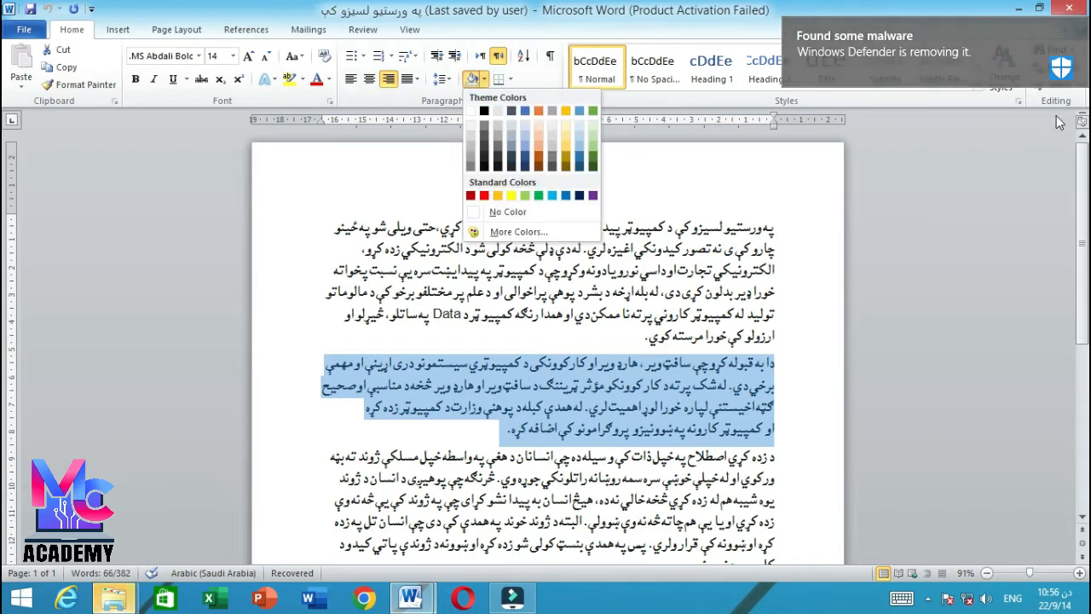
{"action": "left_click", "coordinate": [1078, 28]}
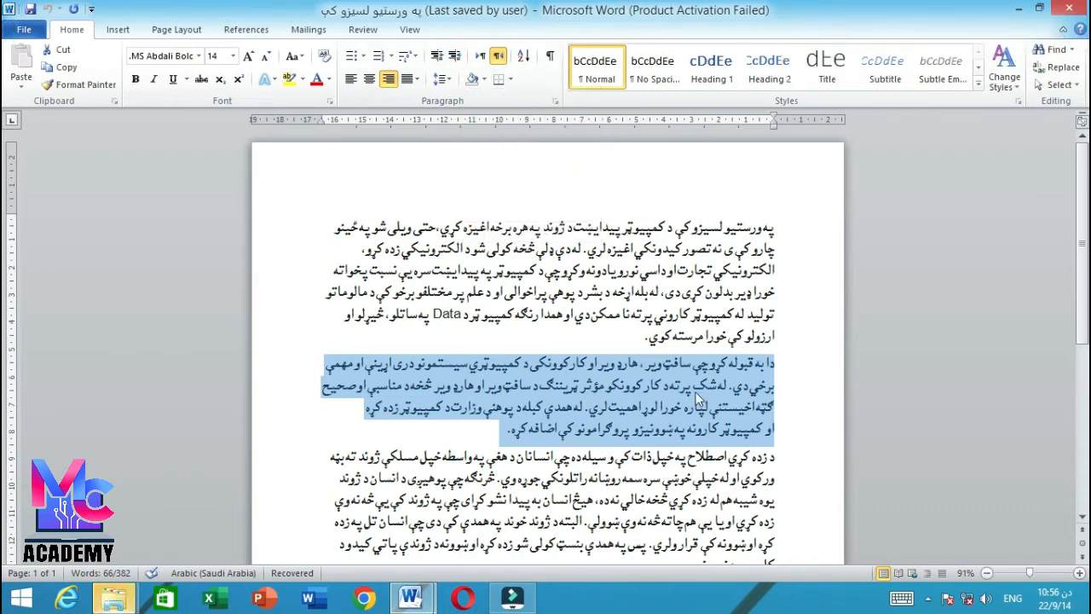
{"action": "left_click", "coordinate": [484, 79]}
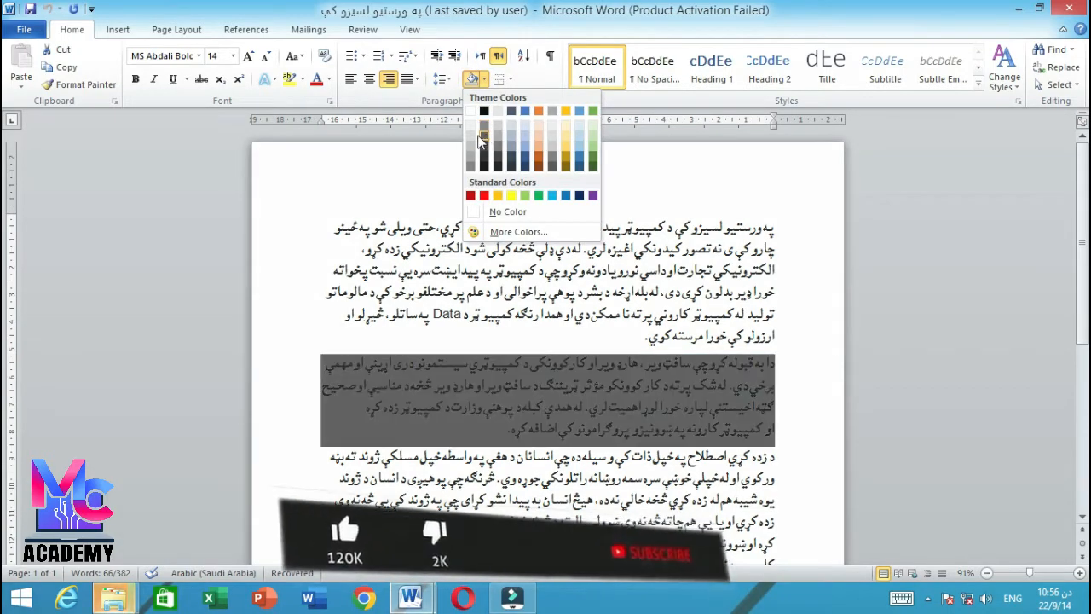
{"action": "left_click", "coordinate": [540, 134]}
{"action": "left_click", "coordinate": [605, 383]}
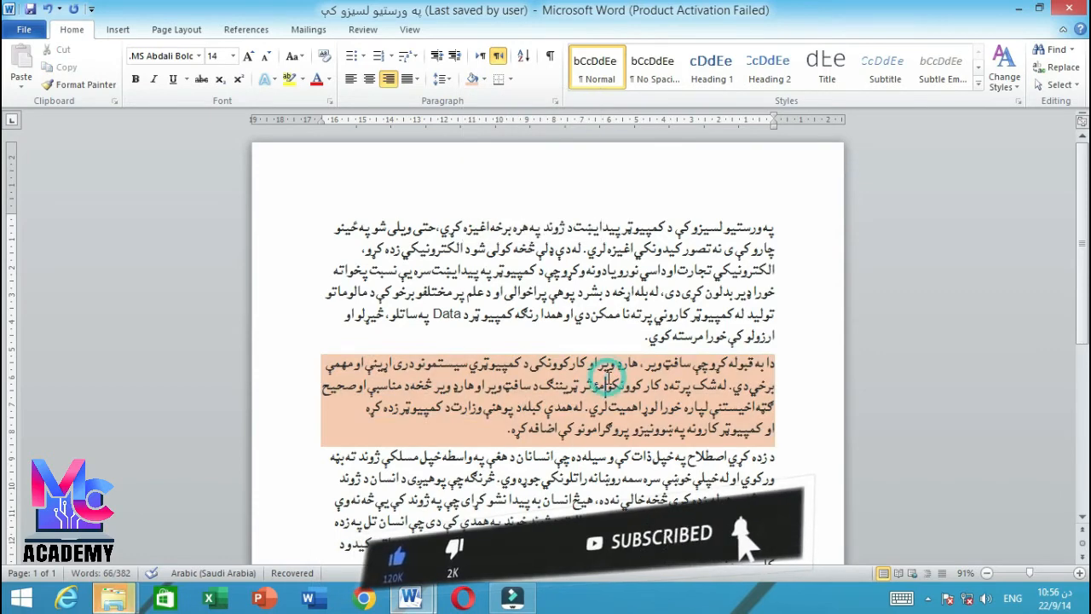
{"action": "scroll", "coordinate": [769, 372], "scroll_direction": "down", "scroll_amount": 1}
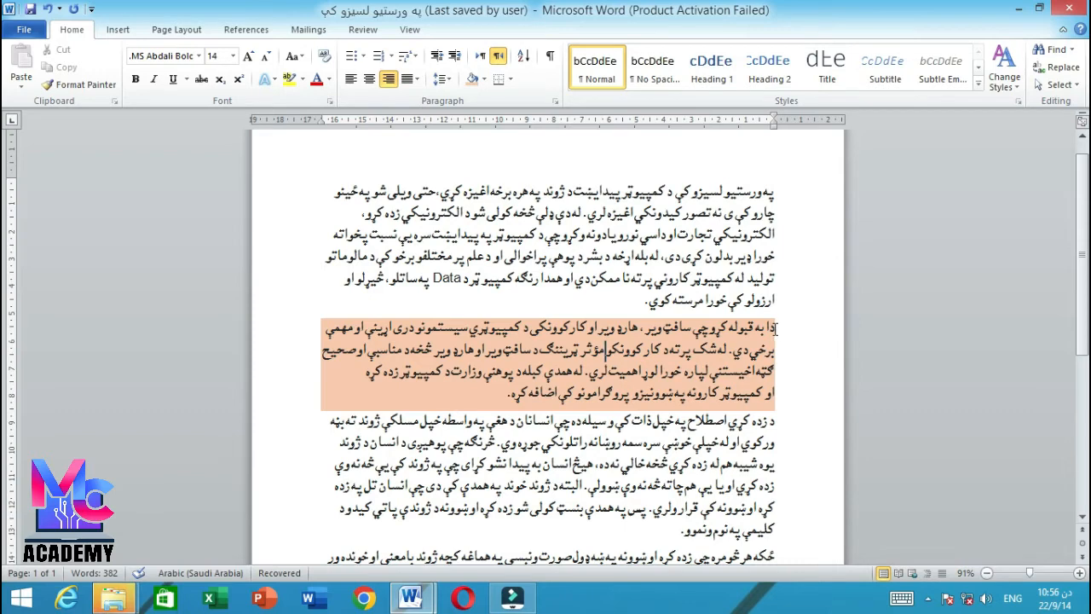
{"action": "left_click_drag", "start_coordinate": [775, 329], "coordinate": [447, 392]}
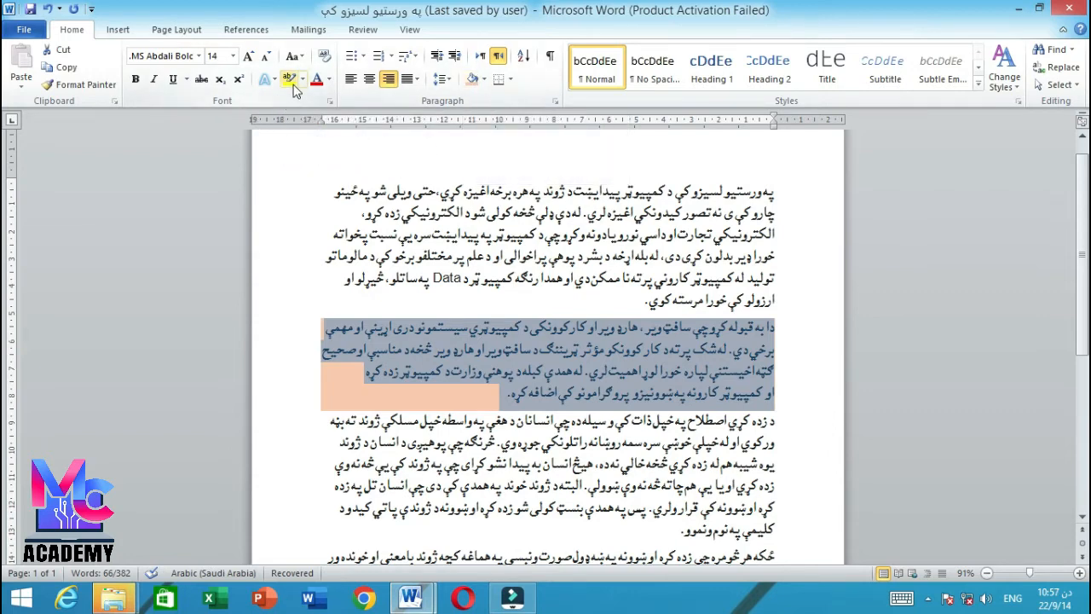
{"action": "left_click", "coordinate": [600, 343]}
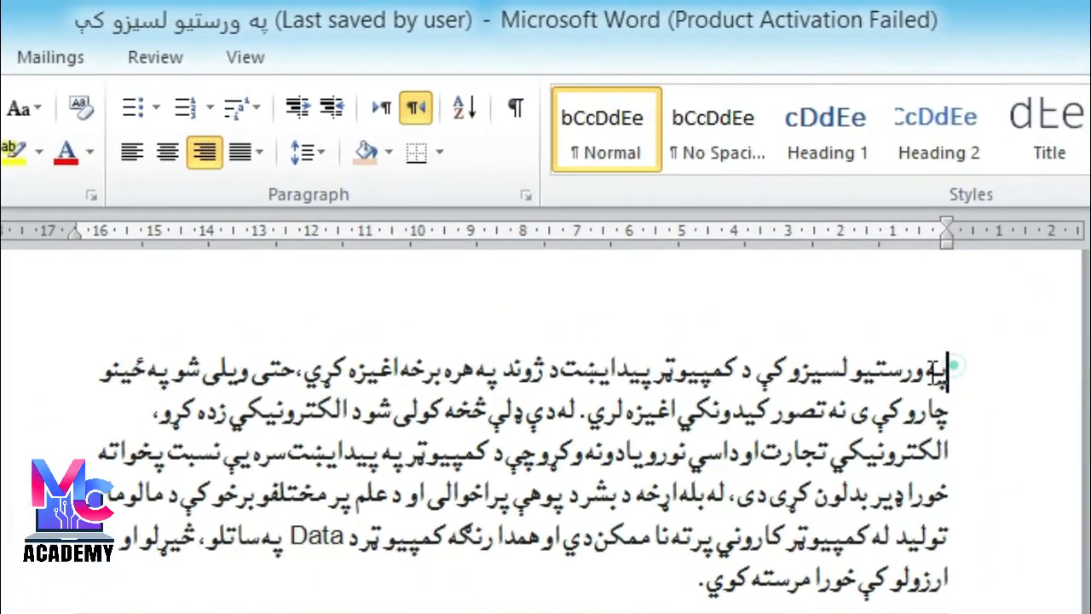
Add a bottom border to the first paragraph.
{"action": "left_click_drag", "start_coordinate": [956, 365], "coordinate": [342, 579]}
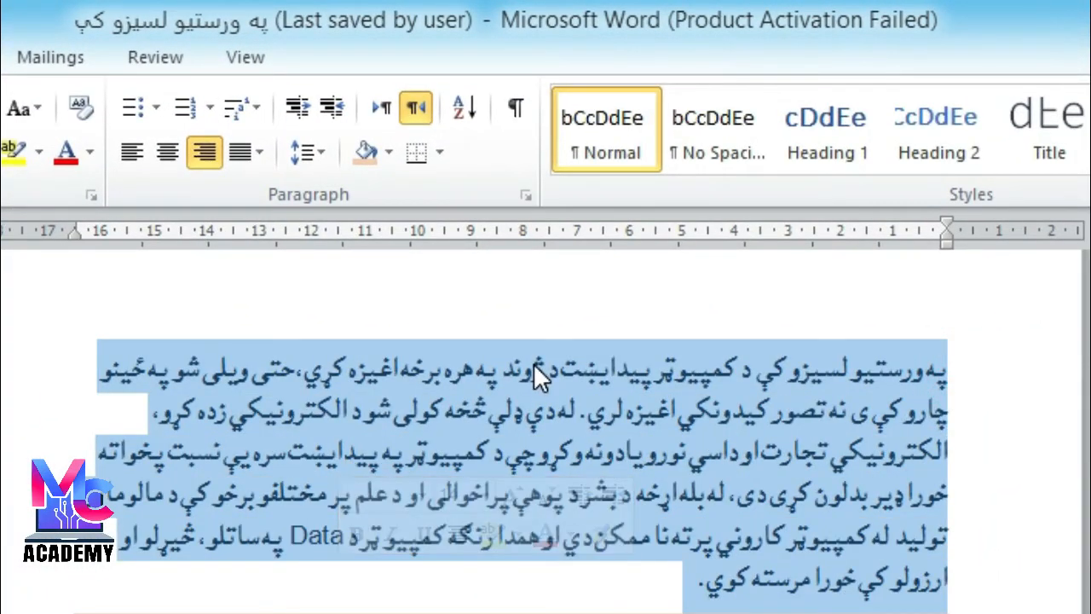
{"action": "left_click", "coordinate": [441, 149]}
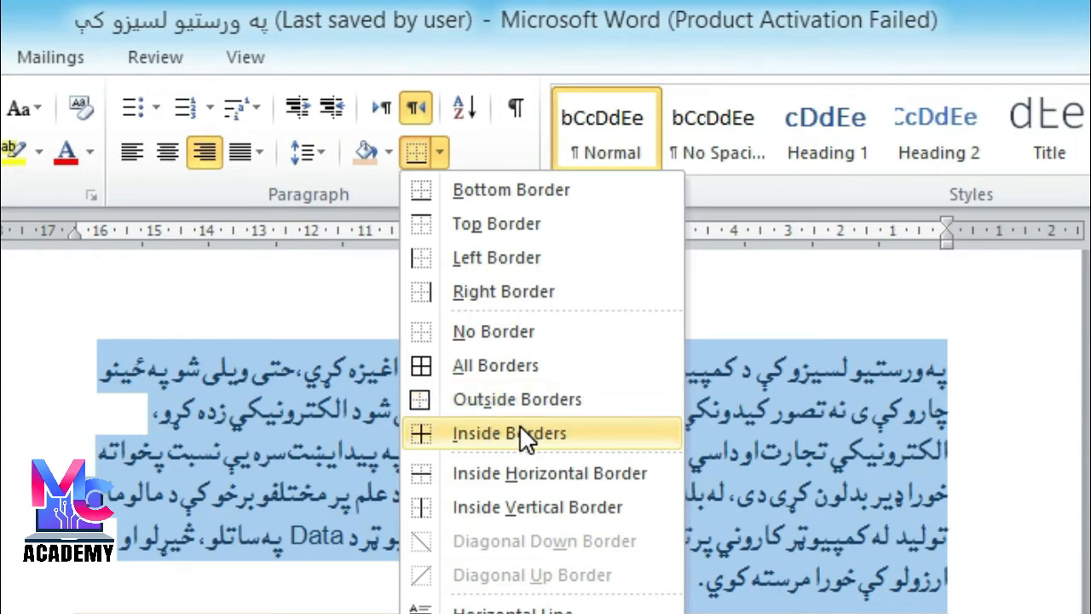
{"action": "left_click", "coordinate": [833, 408]}
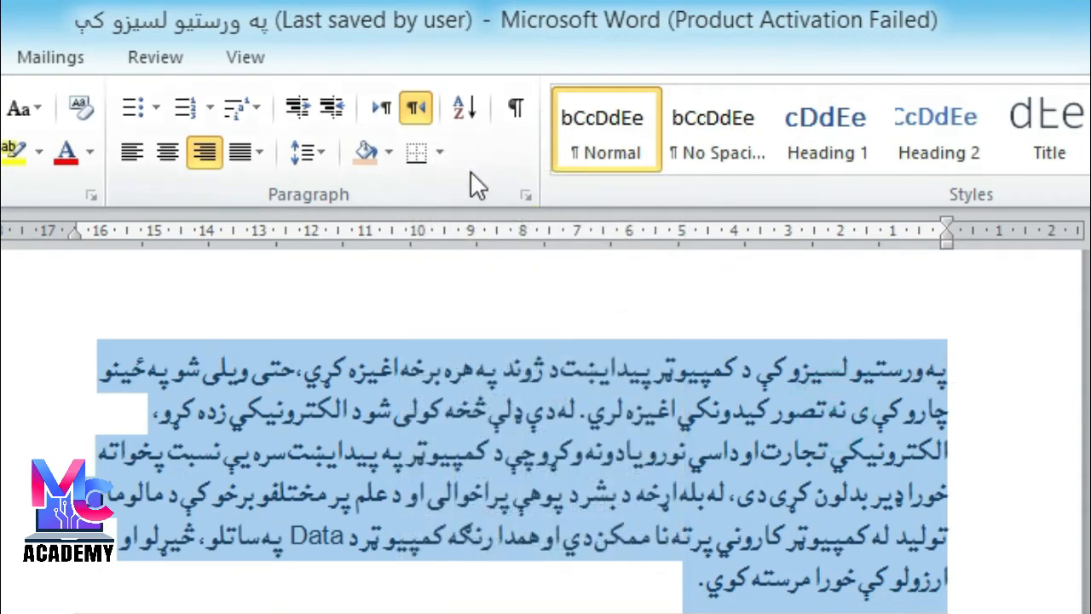
{"action": "left_click", "coordinate": [440, 152]}
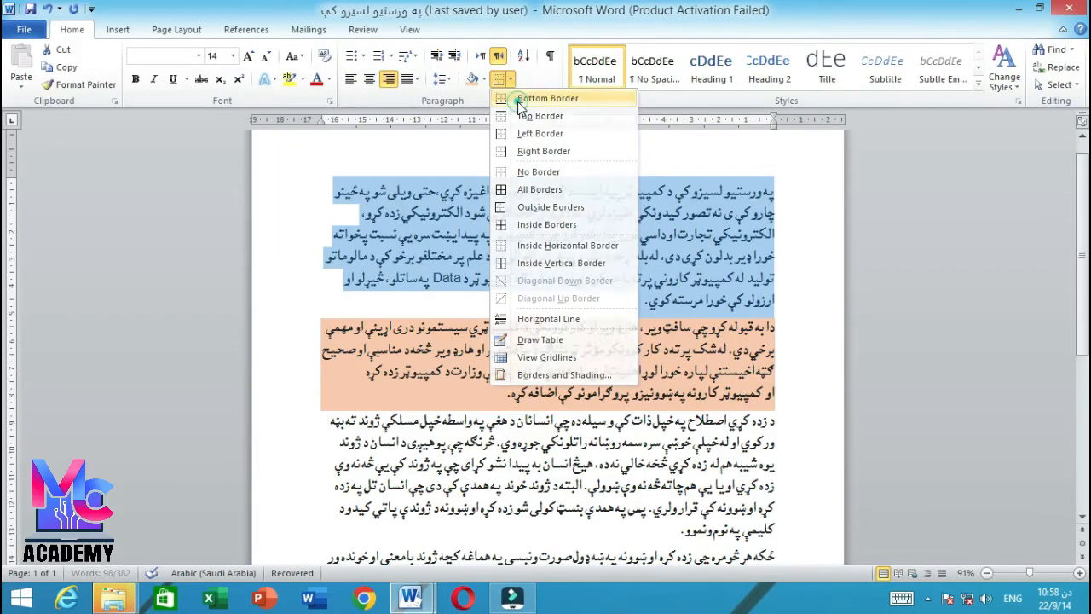
{"action": "left_click", "coordinate": [522, 100]}
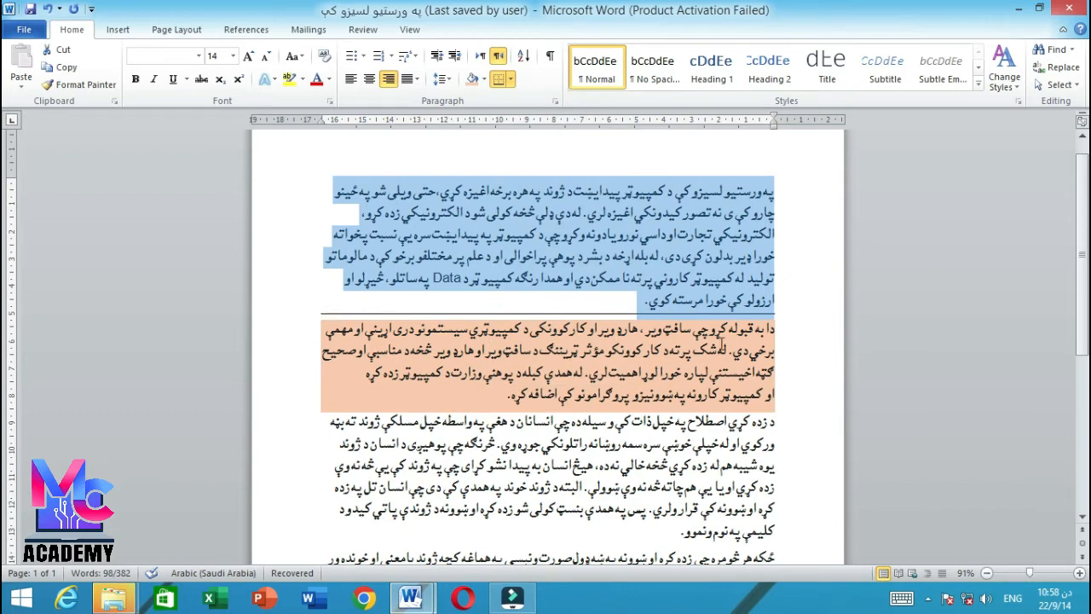
Complete the frame around the first paragraph with top, left and right borders.
{"action": "left_click", "coordinate": [511, 76]}
{"action": "left_click", "coordinate": [536, 117]}
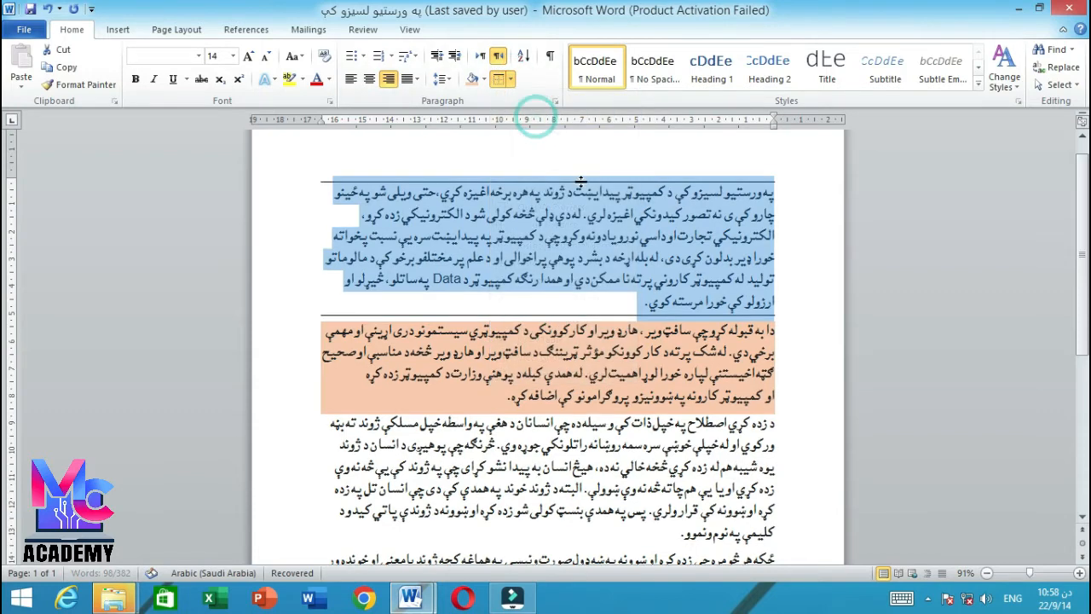
{"action": "left_click", "coordinate": [510, 79]}
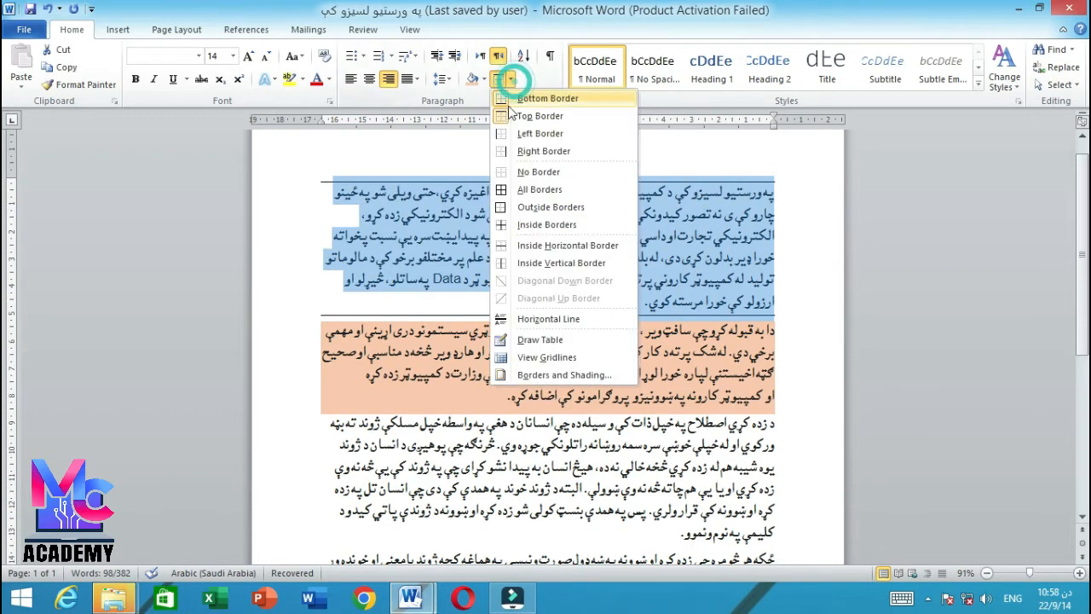
{"action": "left_click", "coordinate": [512, 131]}
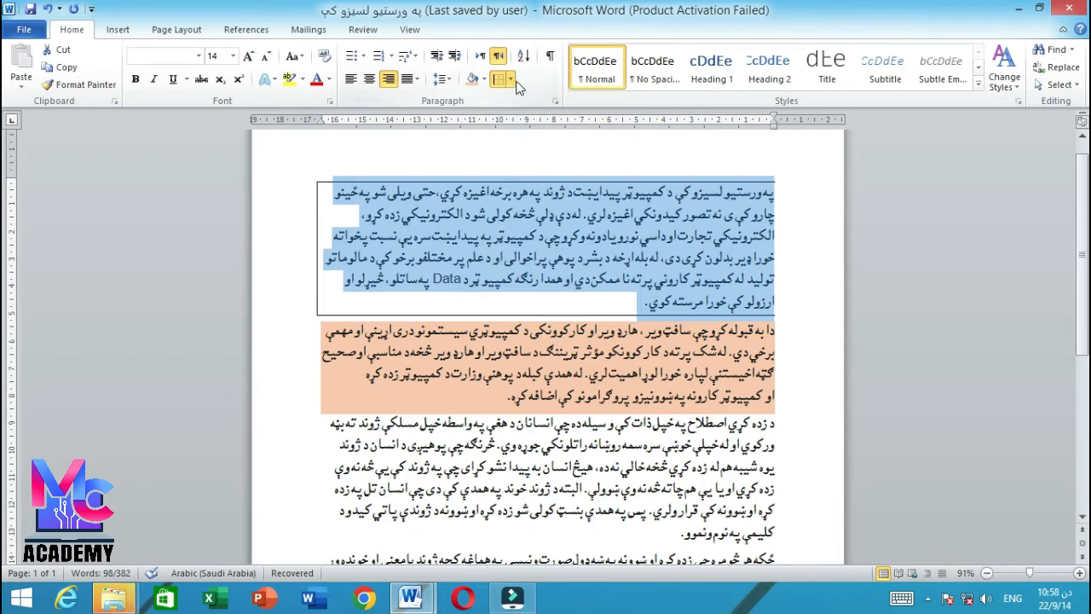
{"action": "left_click", "coordinate": [510, 79]}
{"action": "left_click", "coordinate": [517, 144]}
{"action": "left_click", "coordinate": [631, 376]}
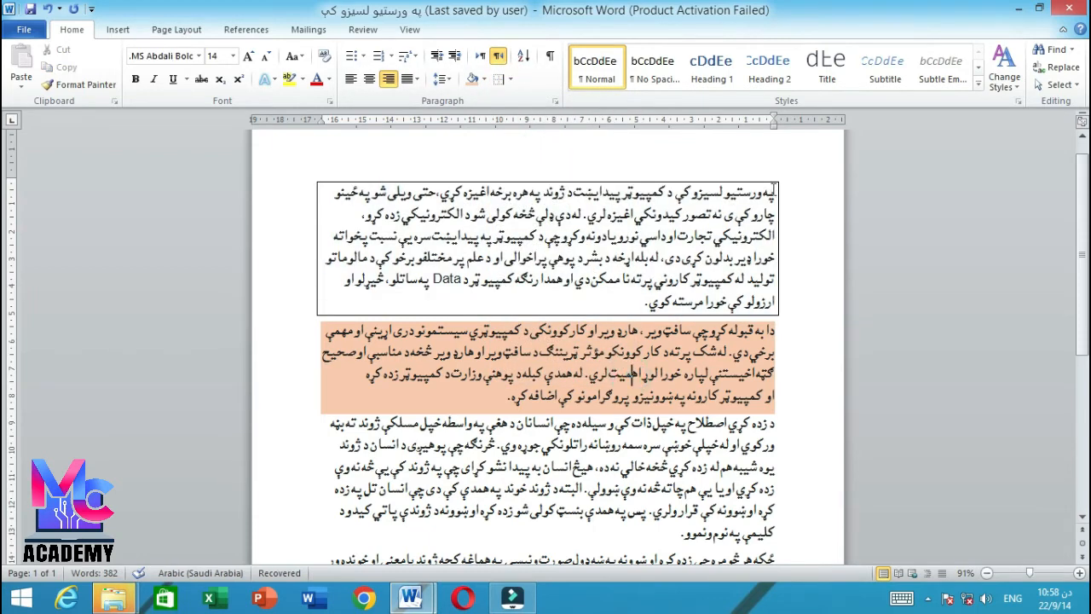
Remove all borders from the first paragraph.
{"action": "left_click_drag", "start_coordinate": [779, 189], "coordinate": [321, 287]}
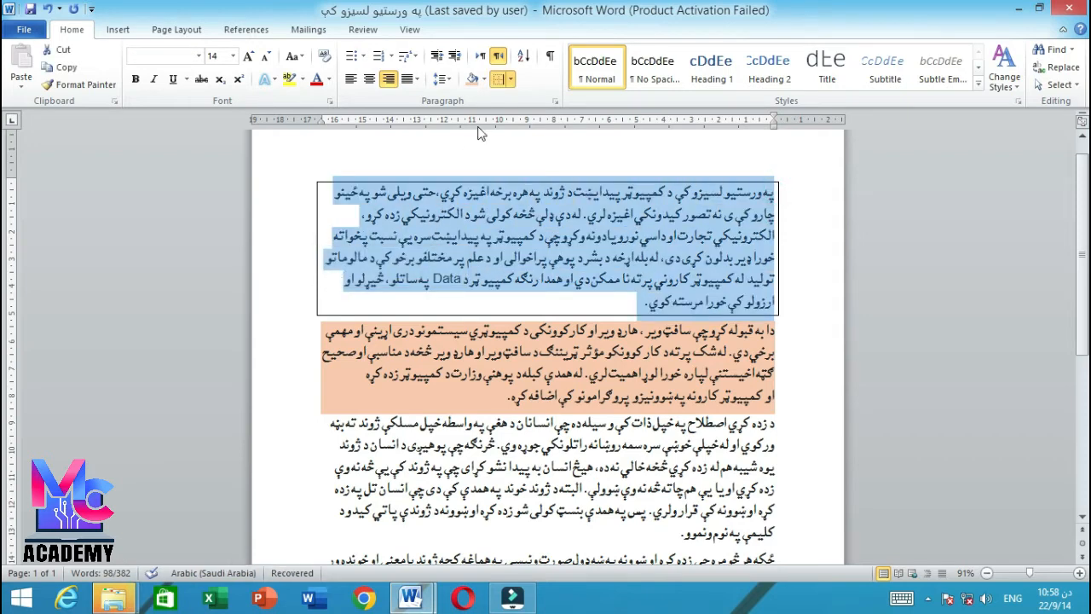
{"action": "left_click", "coordinate": [510, 79]}
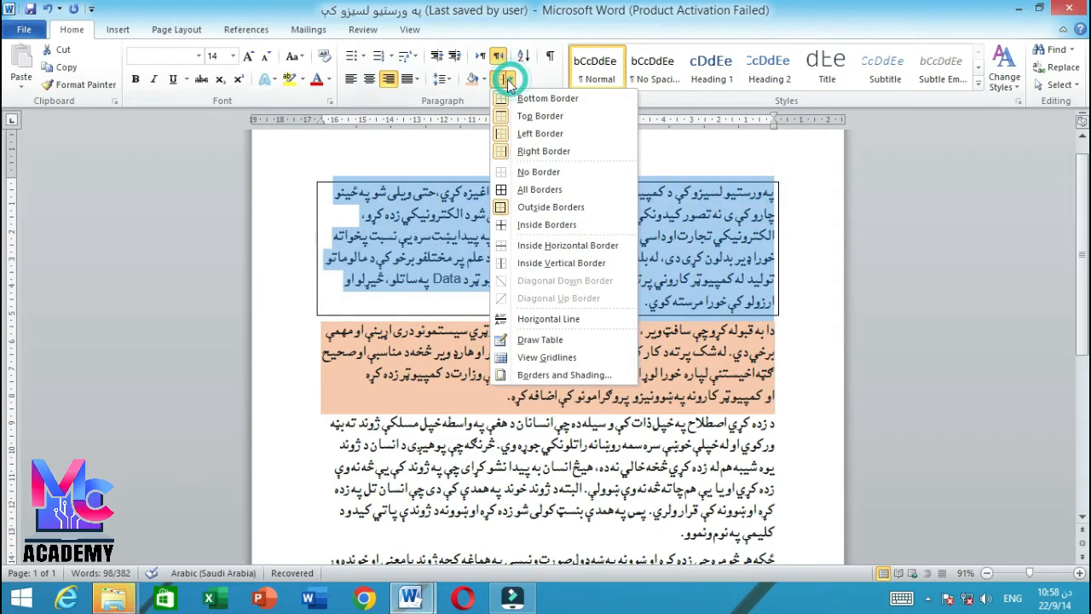
{"action": "left_click", "coordinate": [534, 172]}
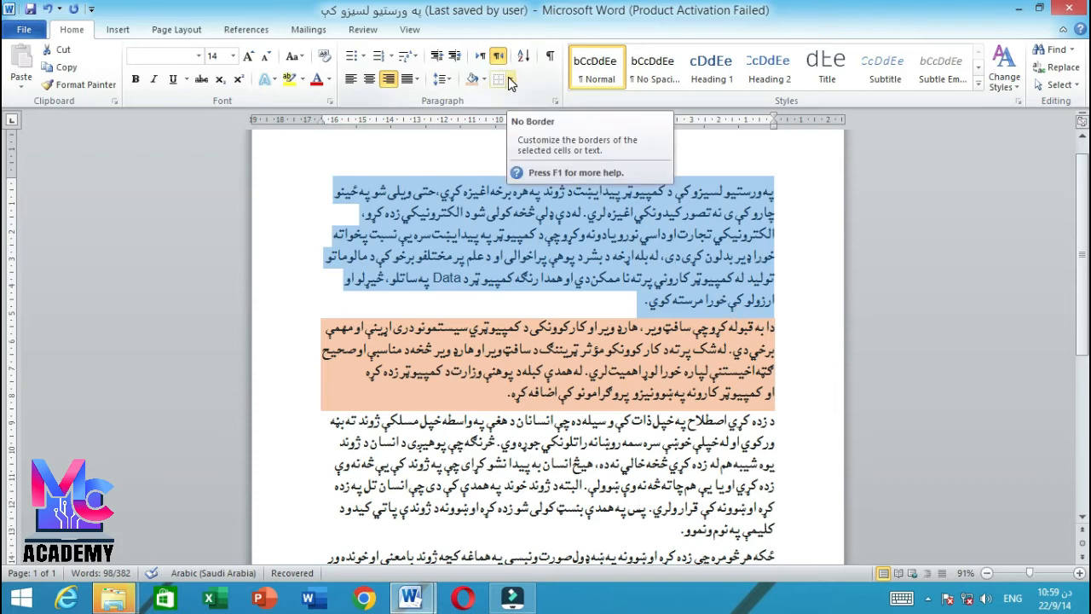
Add only a top border to the first paragraph.
{"action": "left_click", "coordinate": [755, 189]}
{"action": "triple_click", "coordinate": [755, 189]}
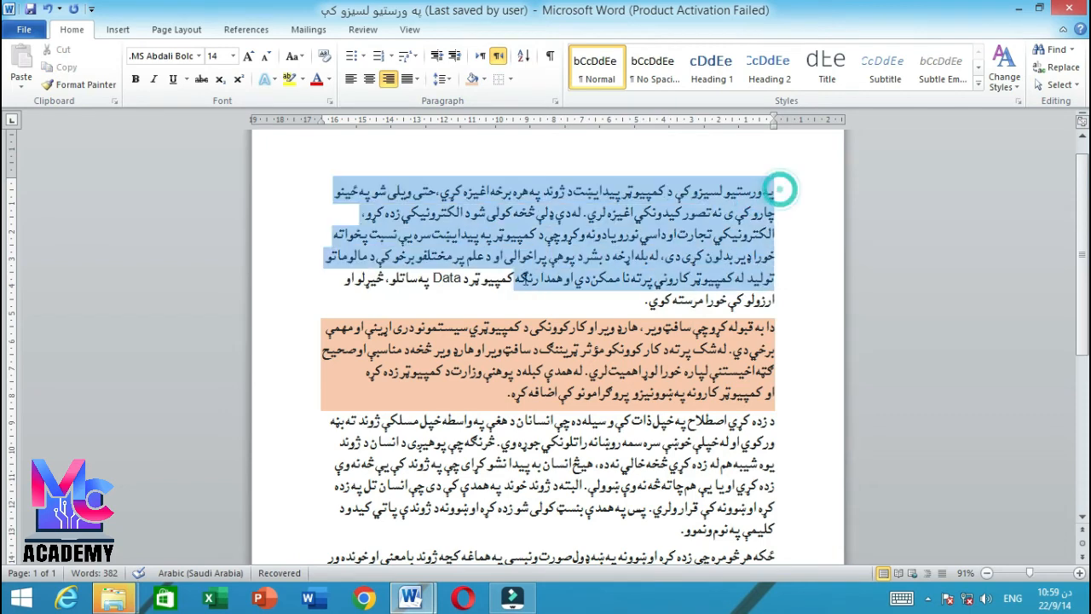
{"action": "left_click", "coordinate": [510, 79]}
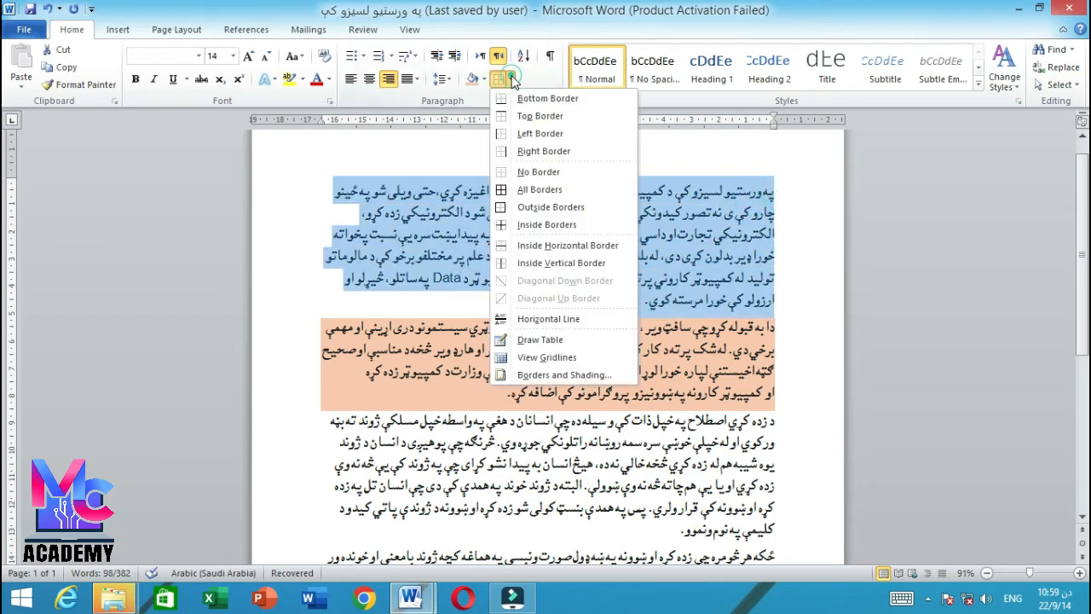
{"action": "left_click", "coordinate": [541, 116]}
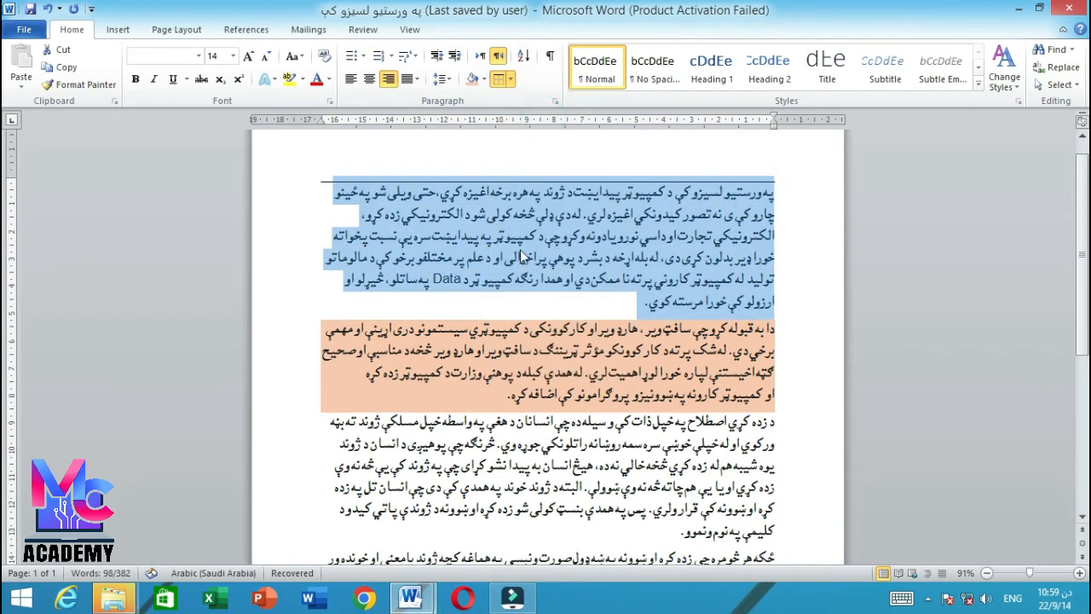
{"action": "left_click", "coordinate": [620, 421]}
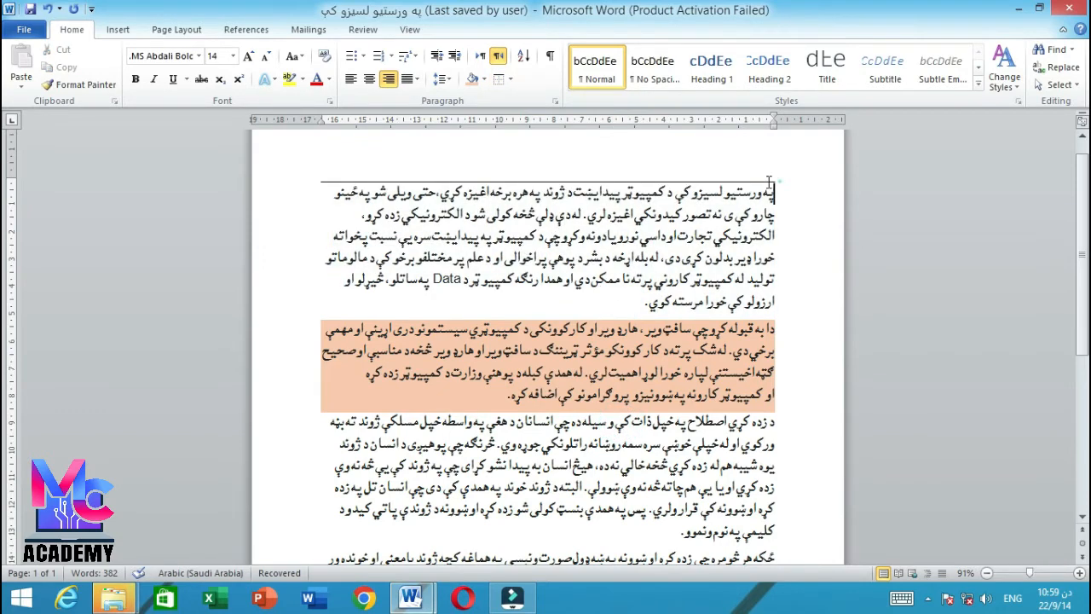
Insert an empty line after the first paragraph and another after the shaded second paragraph.
{"action": "left_click_drag", "start_coordinate": [772, 191], "coordinate": [578, 257]}
{"action": "left_click", "coordinate": [639, 307]}
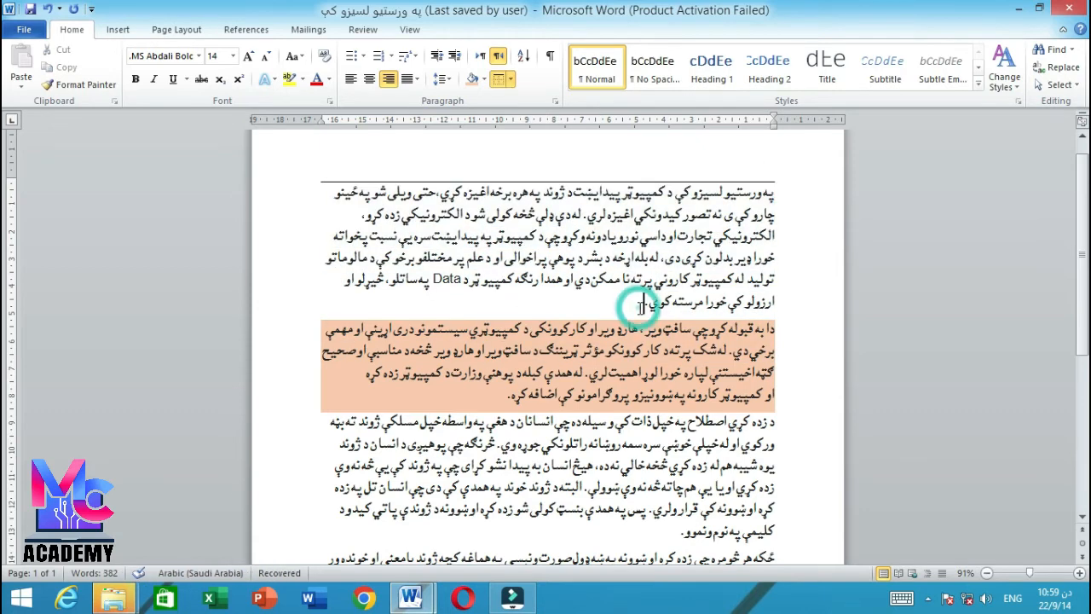
{"action": "key", "text": "Return"}
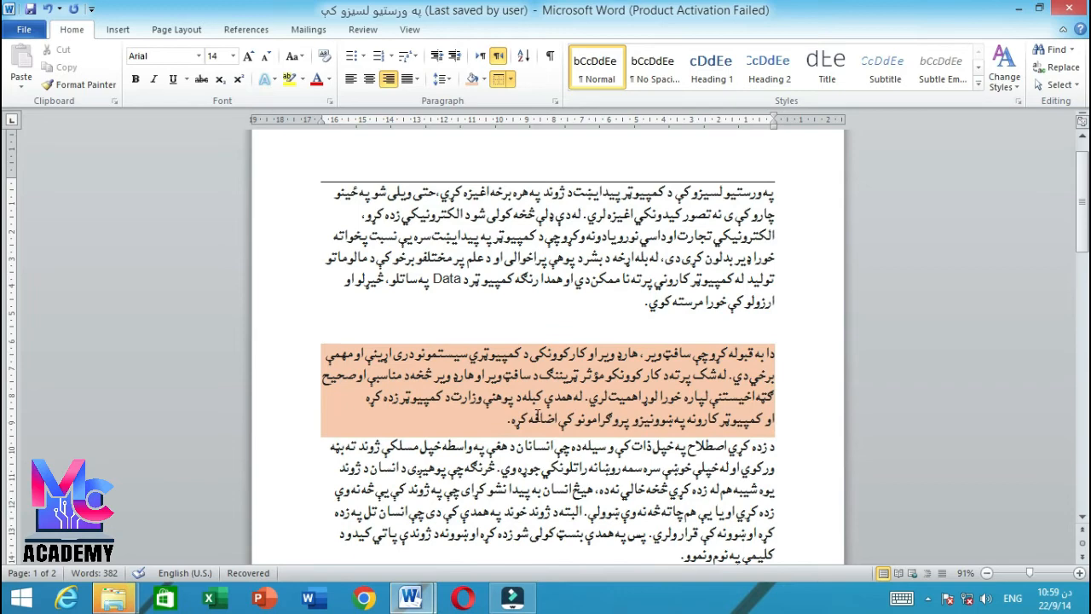
{"action": "left_click", "coordinate": [500, 418]}
{"action": "key", "text": "Return"}
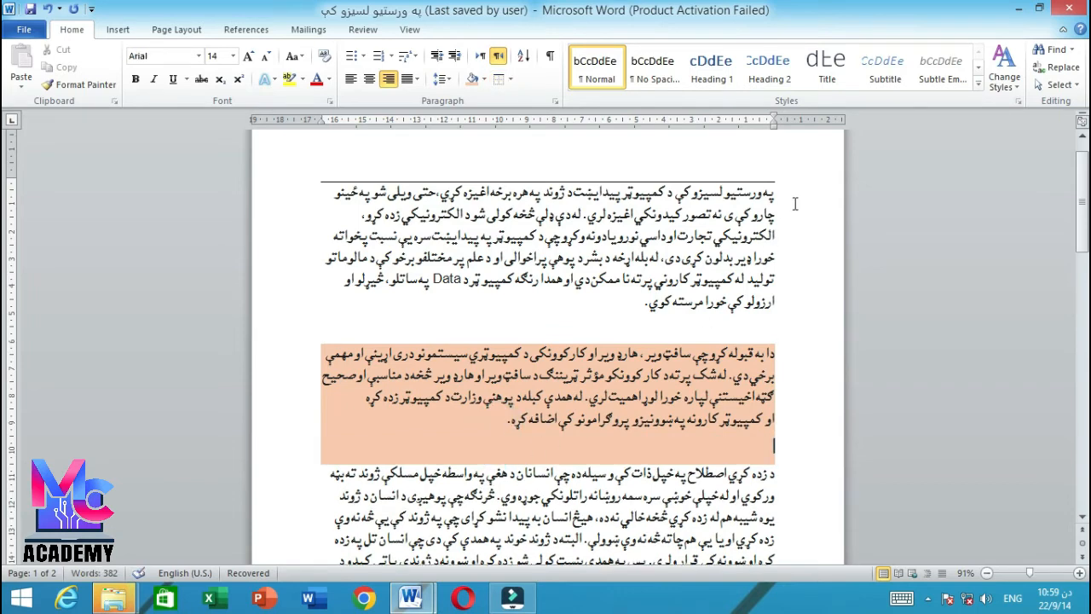
Apply All Borders to the first paragraph, the shaded second paragraph and the empty lines after them.
{"action": "left_click_drag", "start_coordinate": [783, 189], "coordinate": [253, 448]}
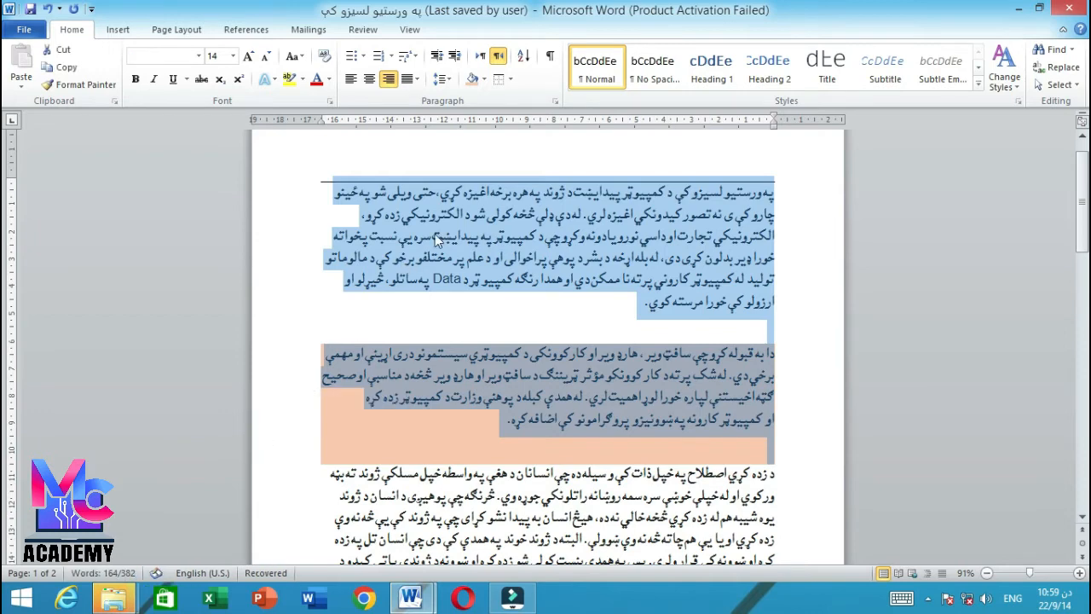
{"action": "left_click", "coordinate": [512, 79]}
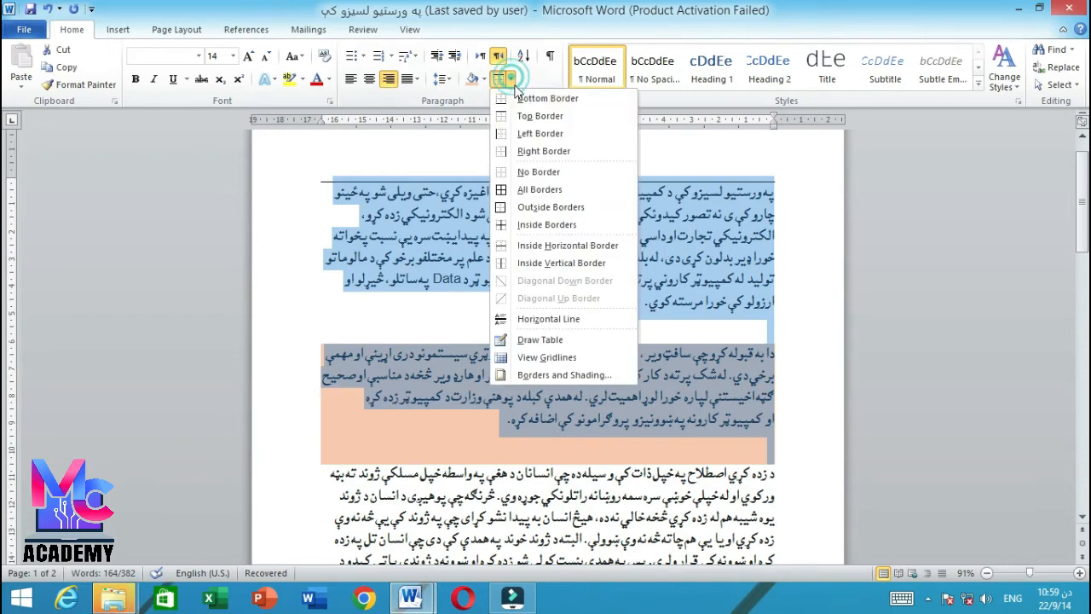
{"action": "left_click", "coordinate": [557, 190]}
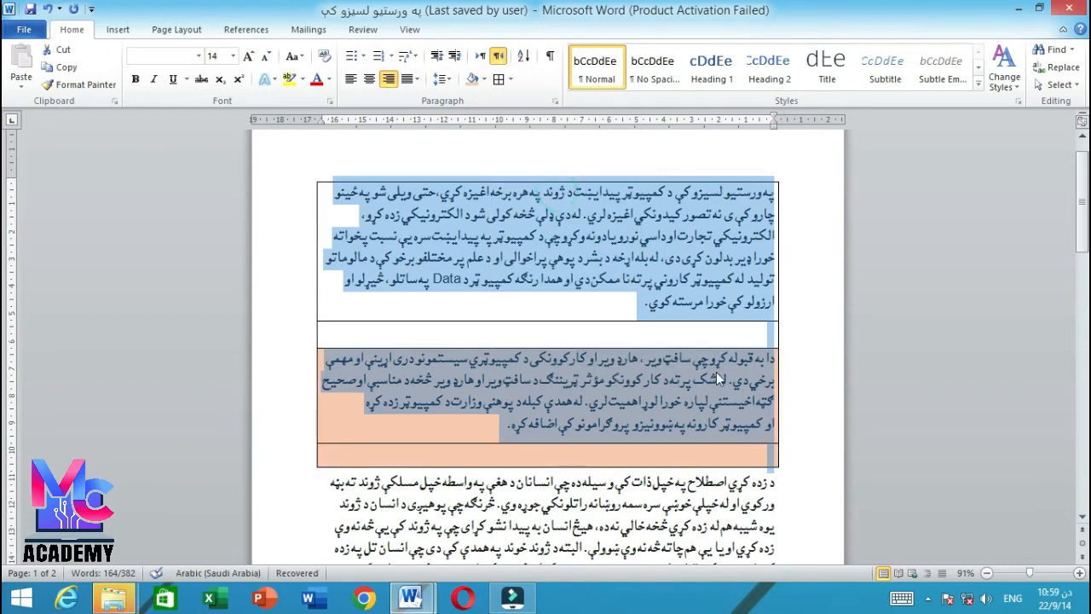
{"action": "left_click", "coordinate": [652, 505]}
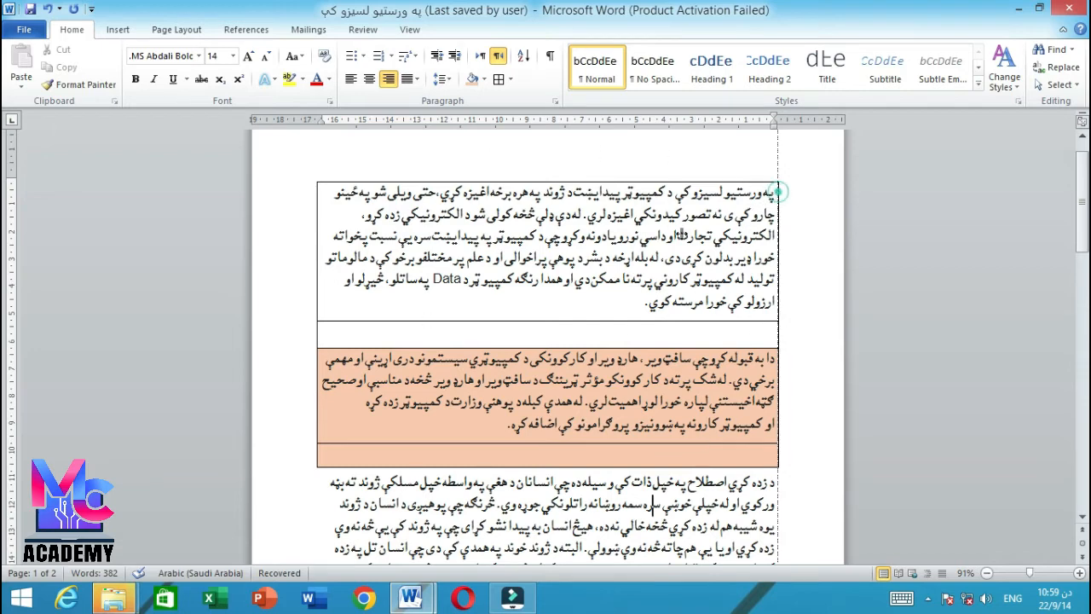
Clear the borders of the first two paragraphs and their empty lines, and apply only Outside Borders to them.
{"action": "left_click_drag", "start_coordinate": [787, 194], "coordinate": [275, 462]}
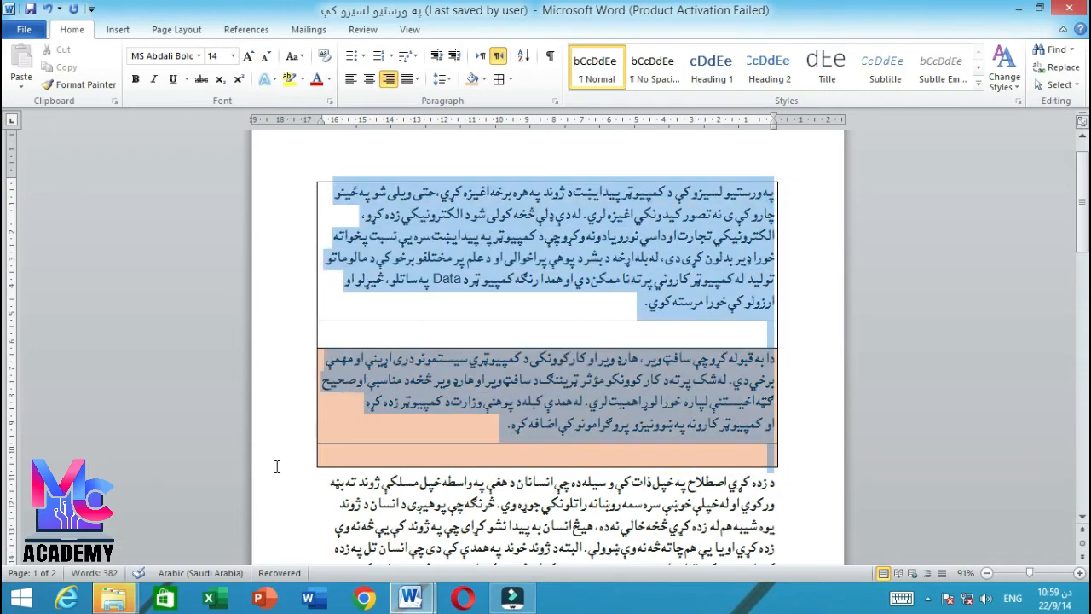
{"action": "left_click", "coordinate": [511, 79]}
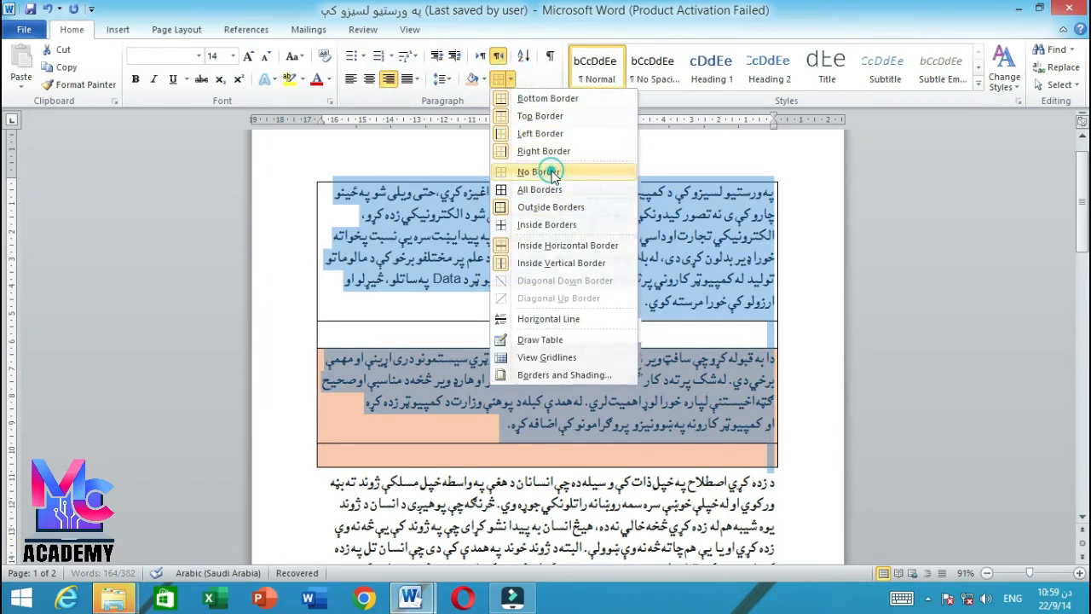
{"action": "left_click", "coordinate": [539, 171]}
{"action": "left_click", "coordinate": [511, 80]}
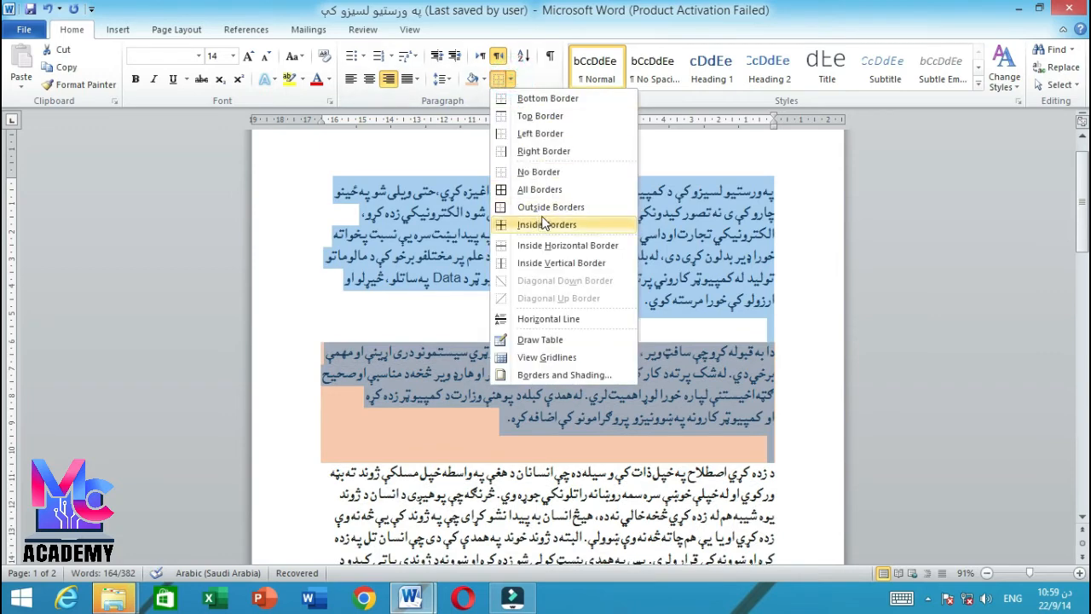
{"action": "left_click", "coordinate": [544, 207]}
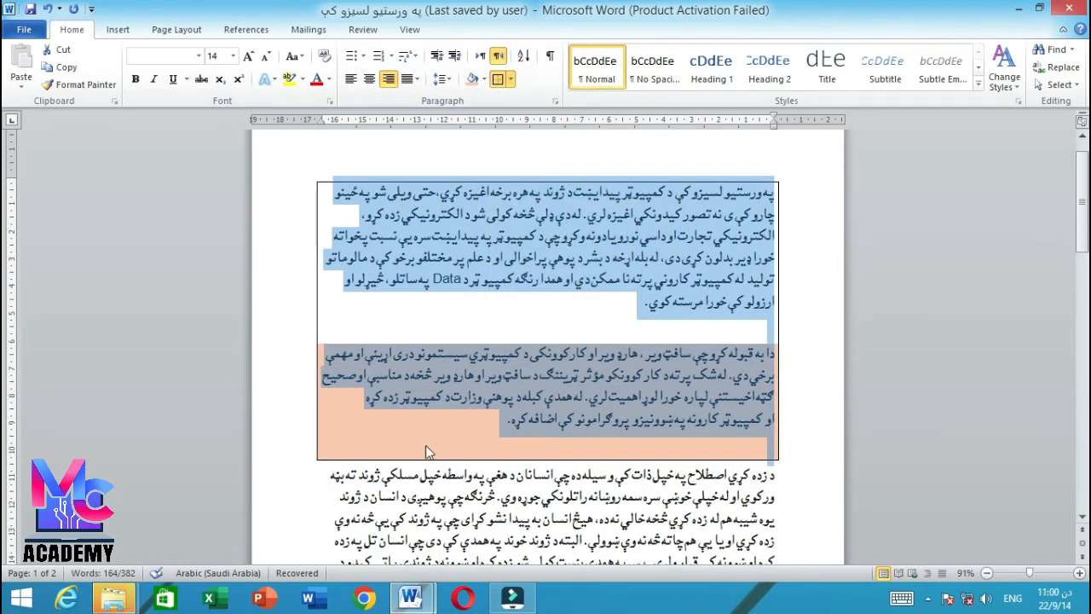
{"action": "left_click", "coordinate": [562, 495]}
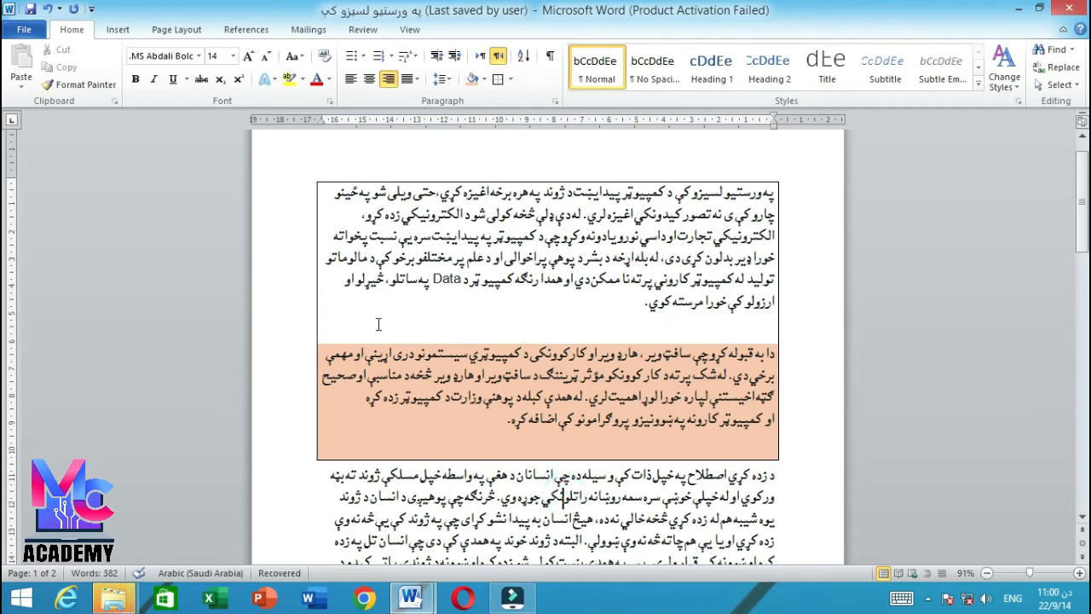
Clear the outside frame from the first two paragraphs and their empty lines, and apply Inside Borders instead.
{"action": "left_click", "coordinate": [510, 79]}
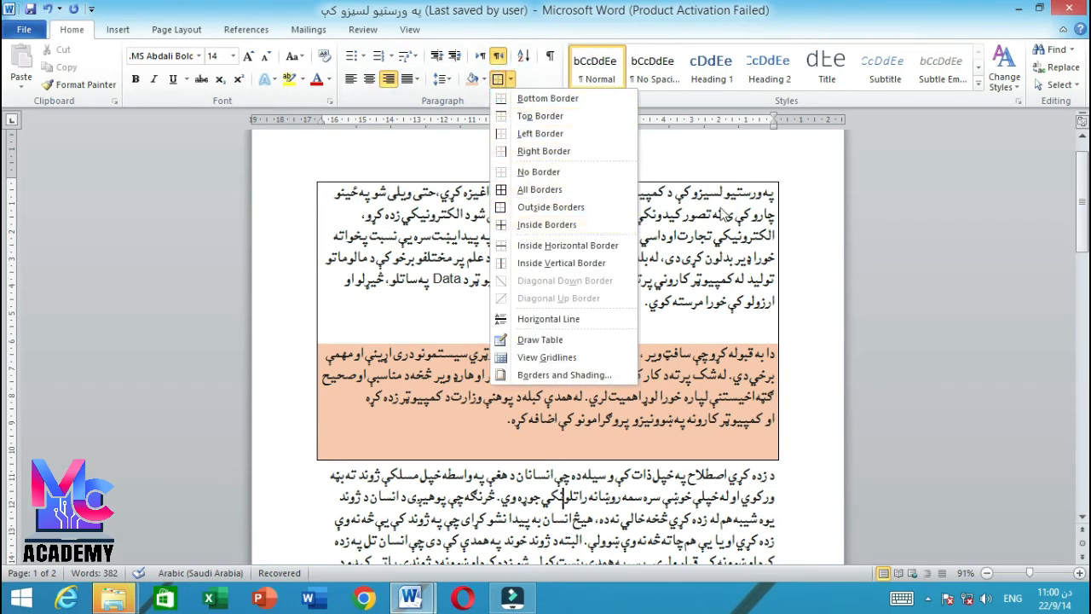
{"action": "left_click", "coordinate": [720, 200]}
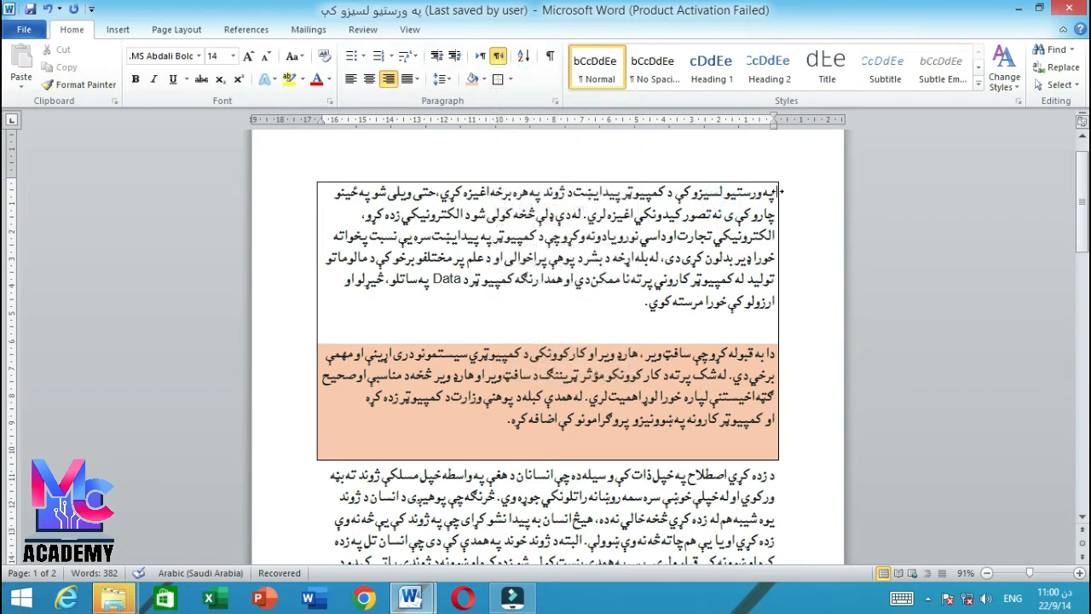
{"action": "left_click_drag", "start_coordinate": [776, 191], "coordinate": [387, 452]}
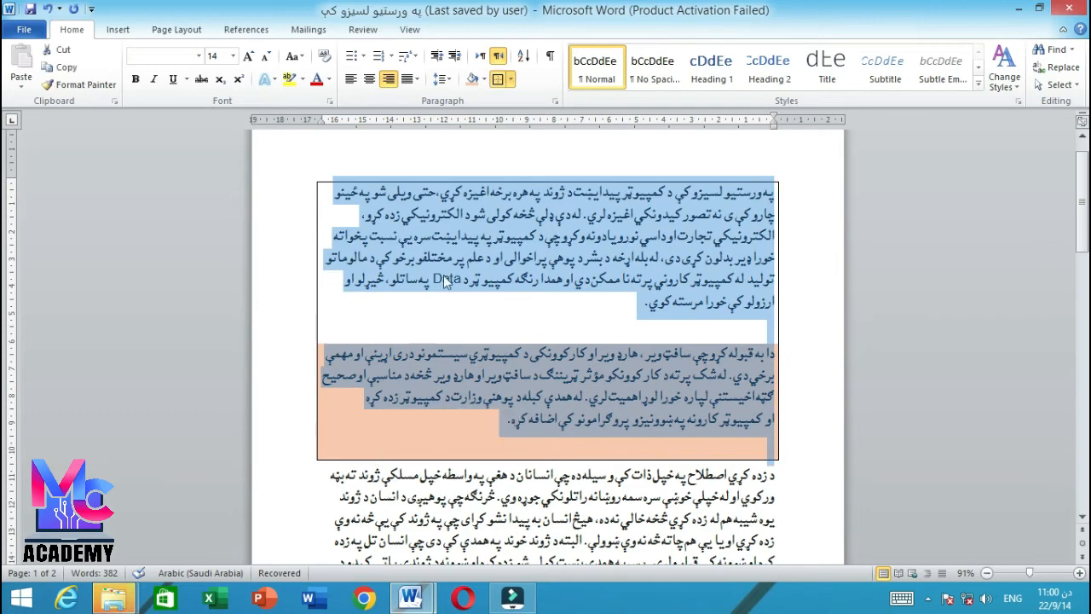
{"action": "left_click", "coordinate": [510, 79]}
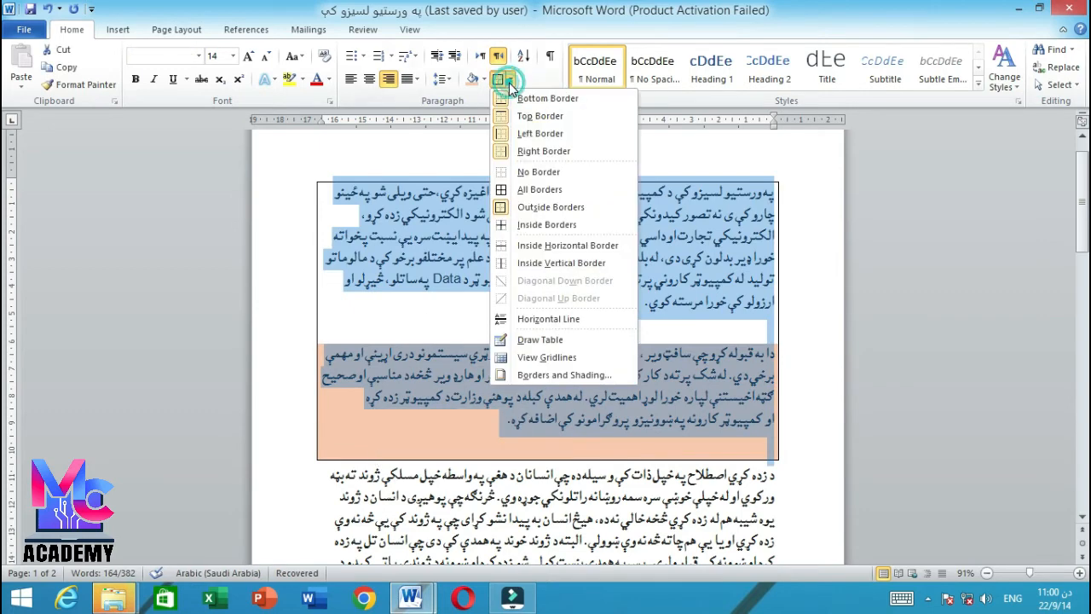
{"action": "left_click", "coordinate": [542, 173]}
{"action": "left_click", "coordinate": [510, 80]}
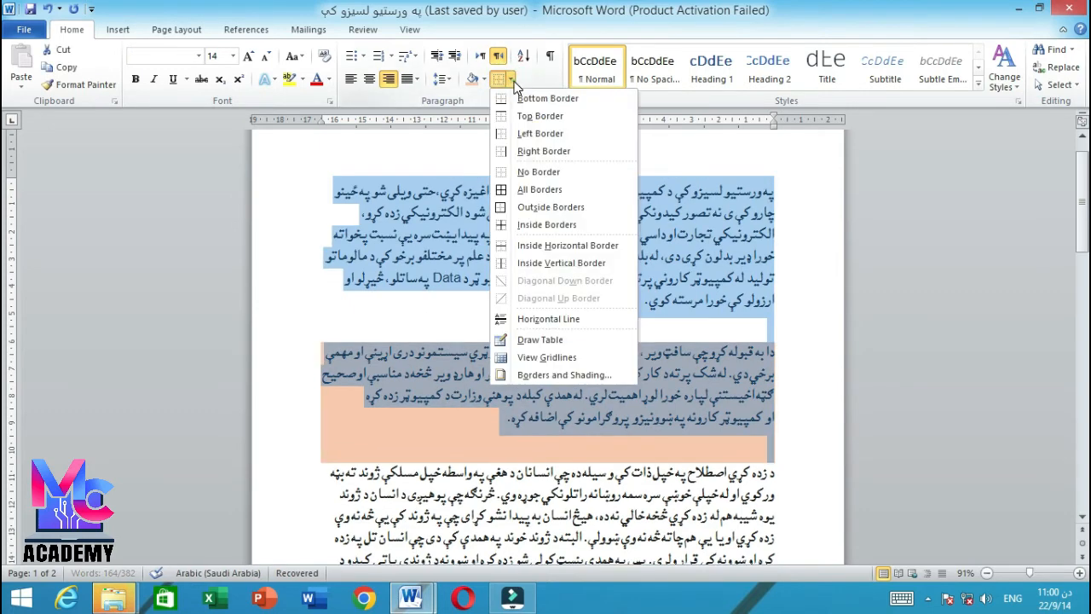
{"action": "left_click", "coordinate": [555, 228]}
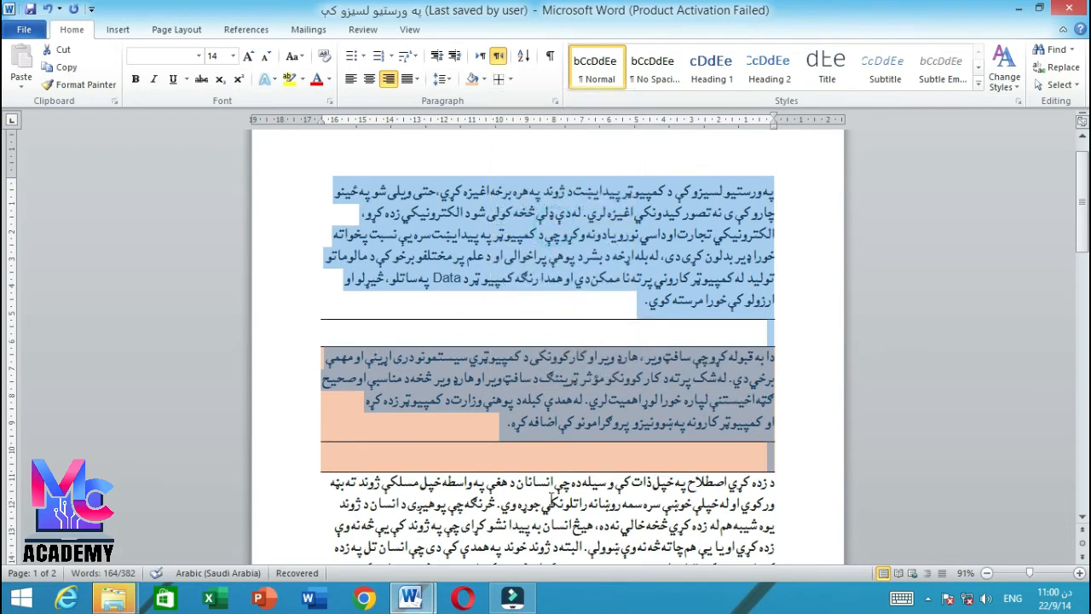
{"action": "left_click", "coordinate": [555, 501]}
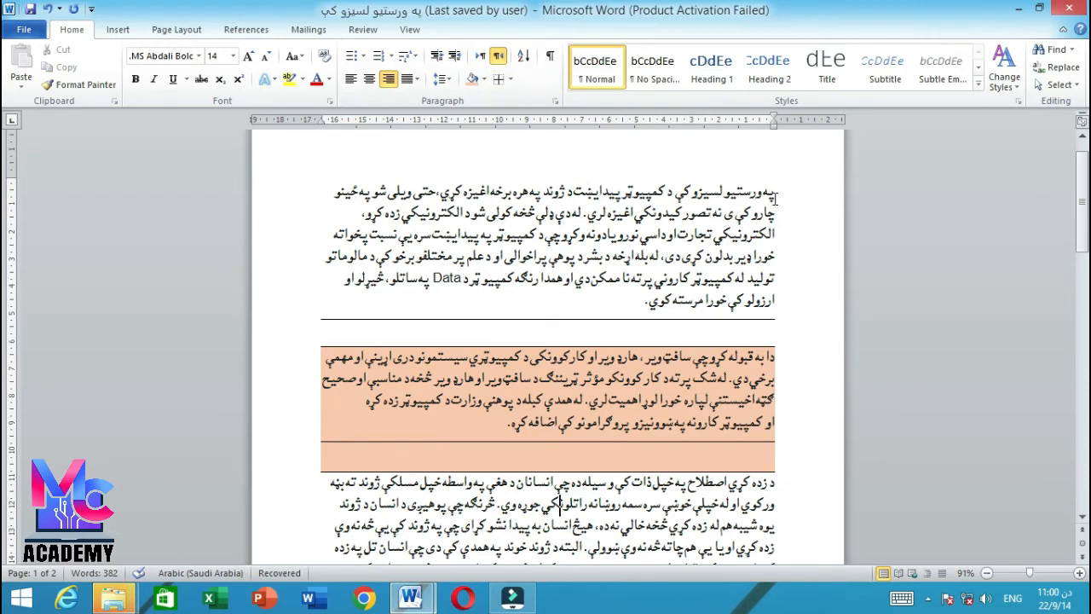
Remove all borders from the text running from the first paragraph into the first line of the third.
{"action": "mouse_move", "coordinate": [775, 196]}
{"action": "left_mouse_down"}
{"action": "mouse_move", "coordinate": [599, 318]}
{"action": "mouse_move", "coordinate": [420, 484]}
{"action": "mouse_move", "coordinate": [379, 484]}
{"action": "left_mouse_up"}
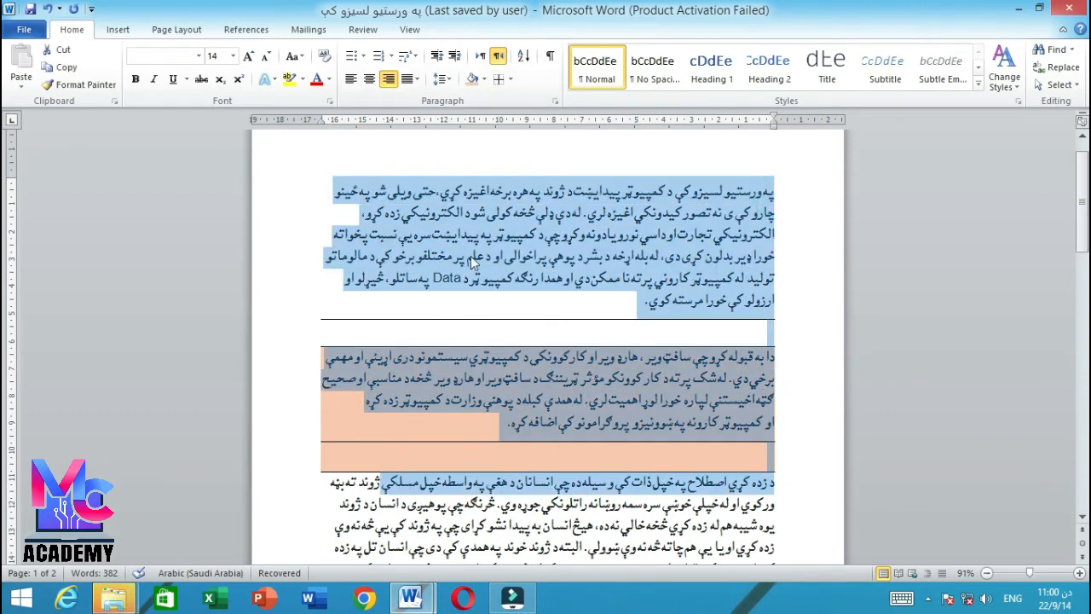
{"action": "left_click", "coordinate": [511, 80]}
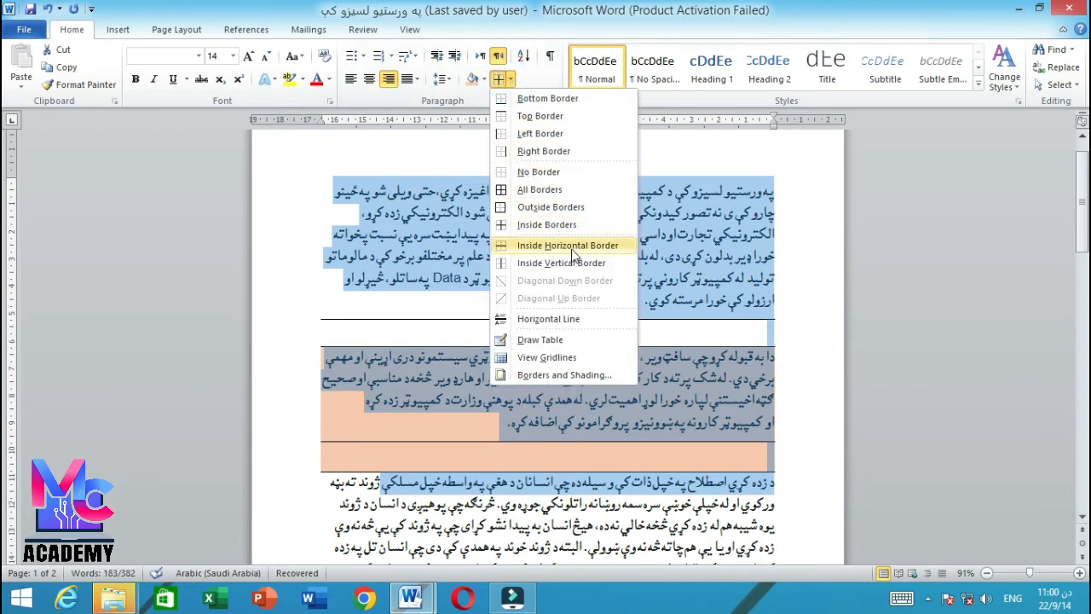
{"action": "left_click", "coordinate": [562, 173]}
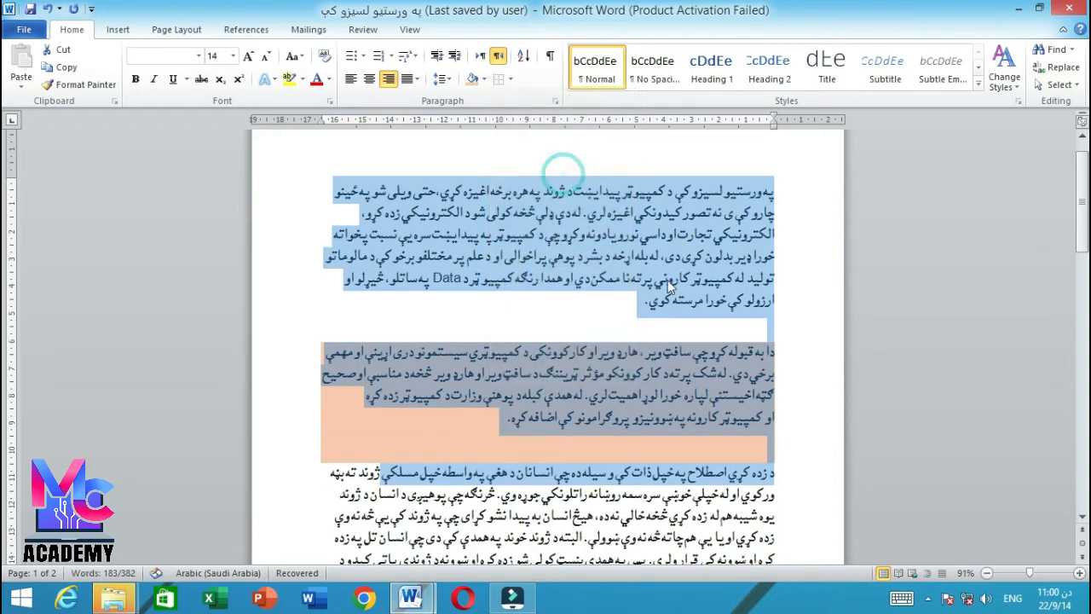
Apply the Inside Horizontal Border to the selected paragraphs, and undo it.
{"action": "left_click", "coordinate": [511, 79]}
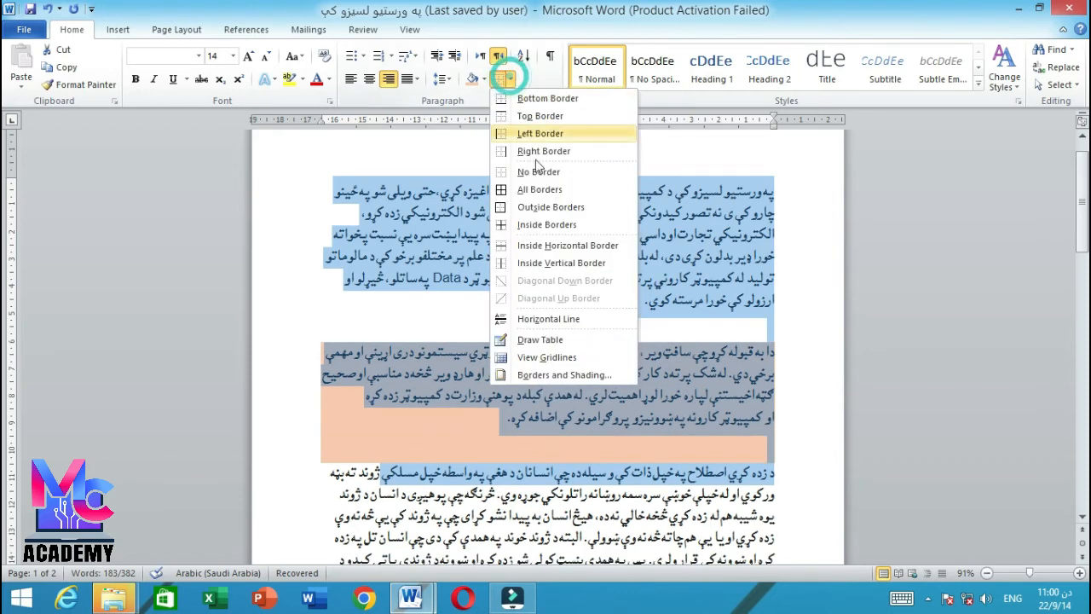
{"action": "left_click", "coordinate": [550, 246]}
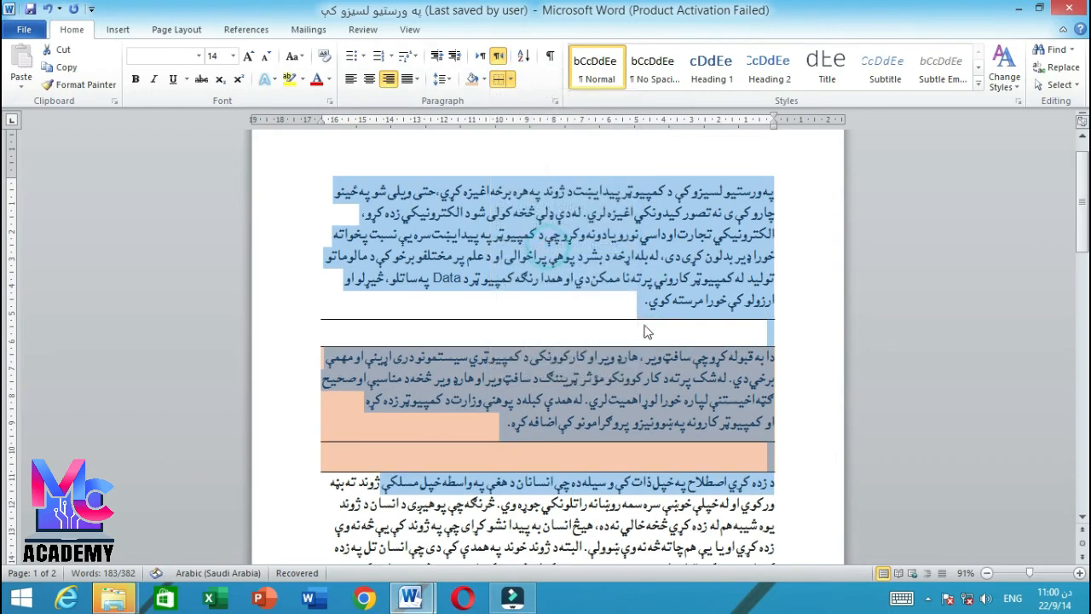
{"action": "left_click", "coordinate": [440, 330]}
{"action": "key", "text": "ctrl+z"}
Apply the Inside Vertical Border to the selected paragraphs.
{"action": "left_click", "coordinate": [511, 79]}
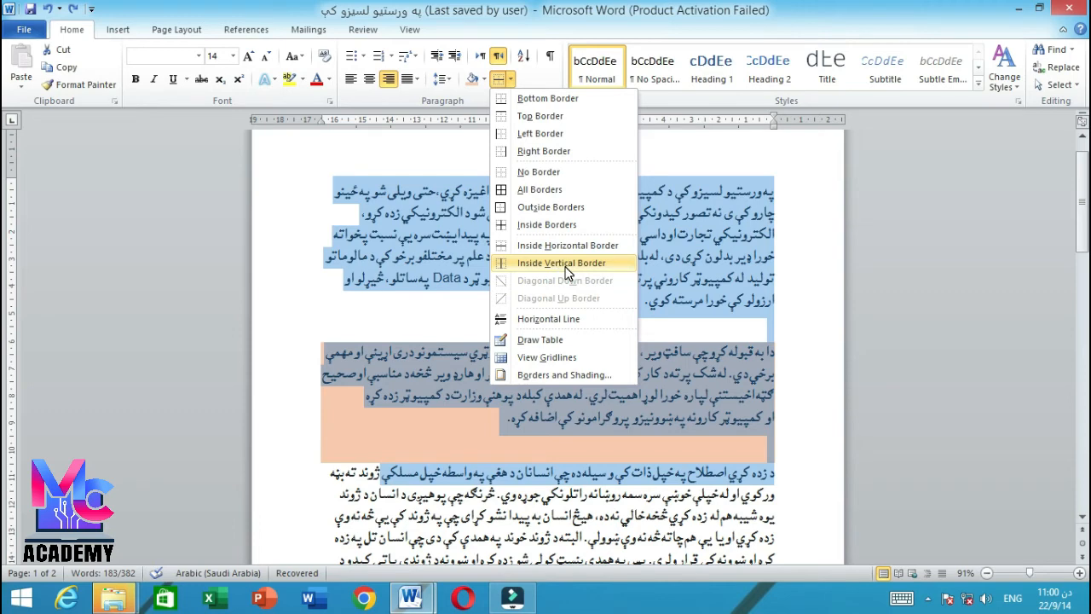
{"action": "left_click", "coordinate": [518, 267]}
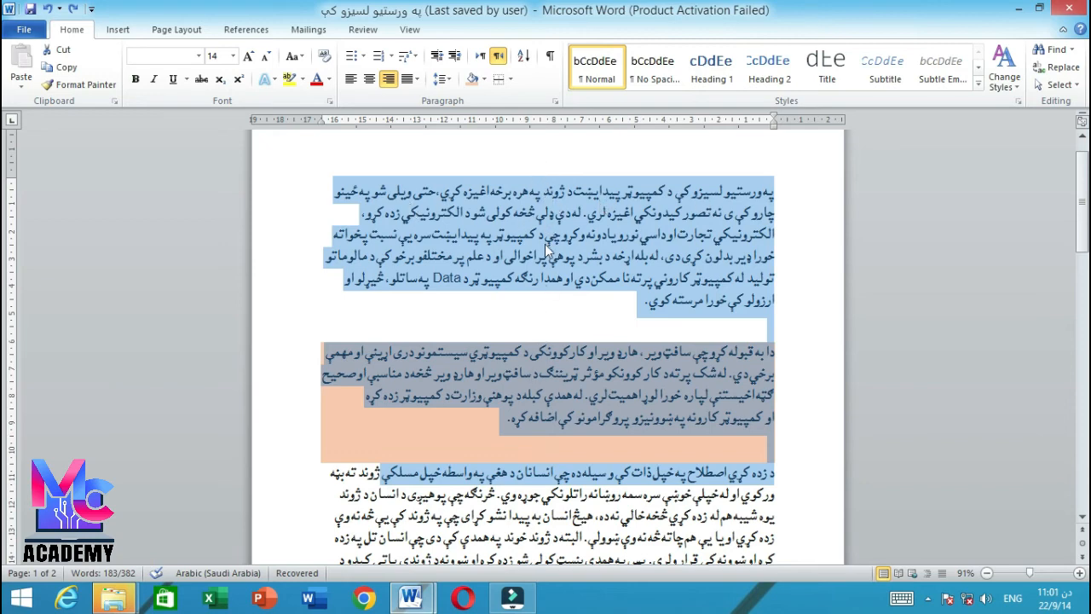
{"action": "left_click", "coordinate": [511, 79]}
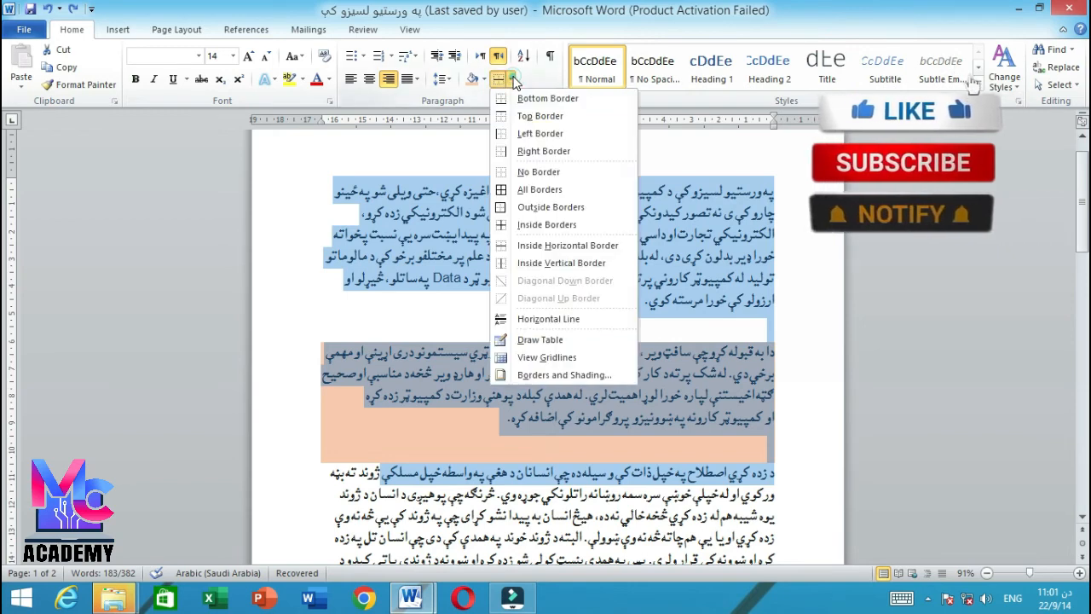
{"action": "left_click", "coordinate": [529, 265]}
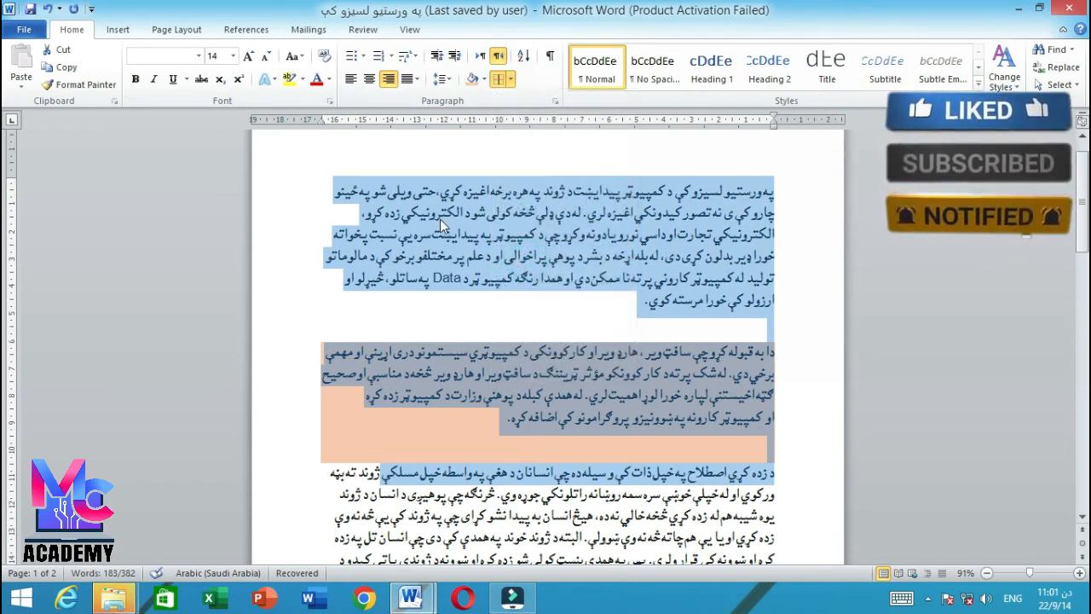
{"action": "left_click", "coordinate": [511, 80]}
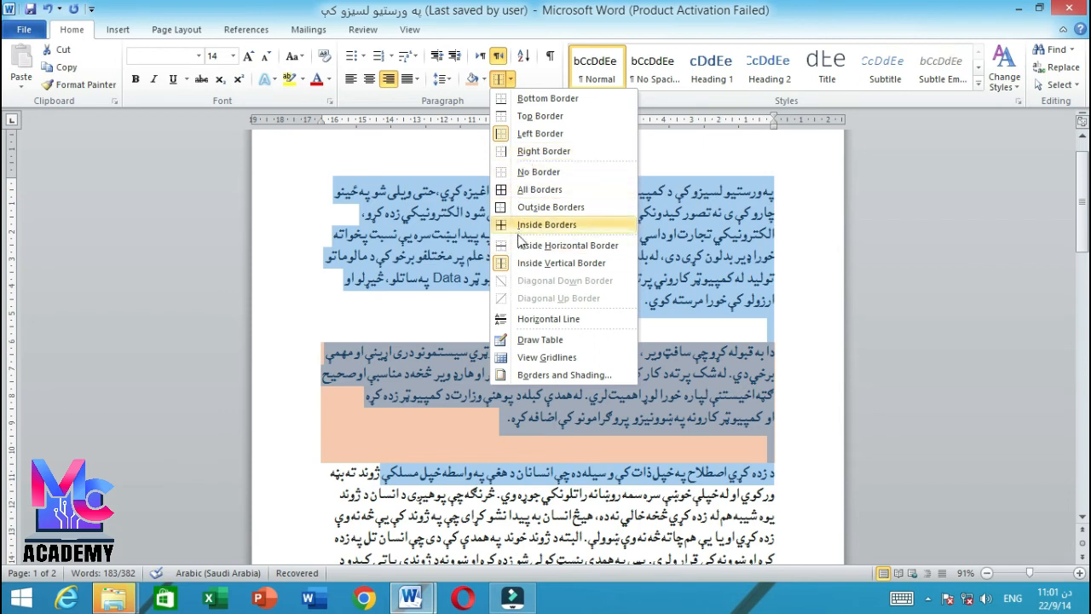
{"action": "left_click", "coordinate": [503, 12]}
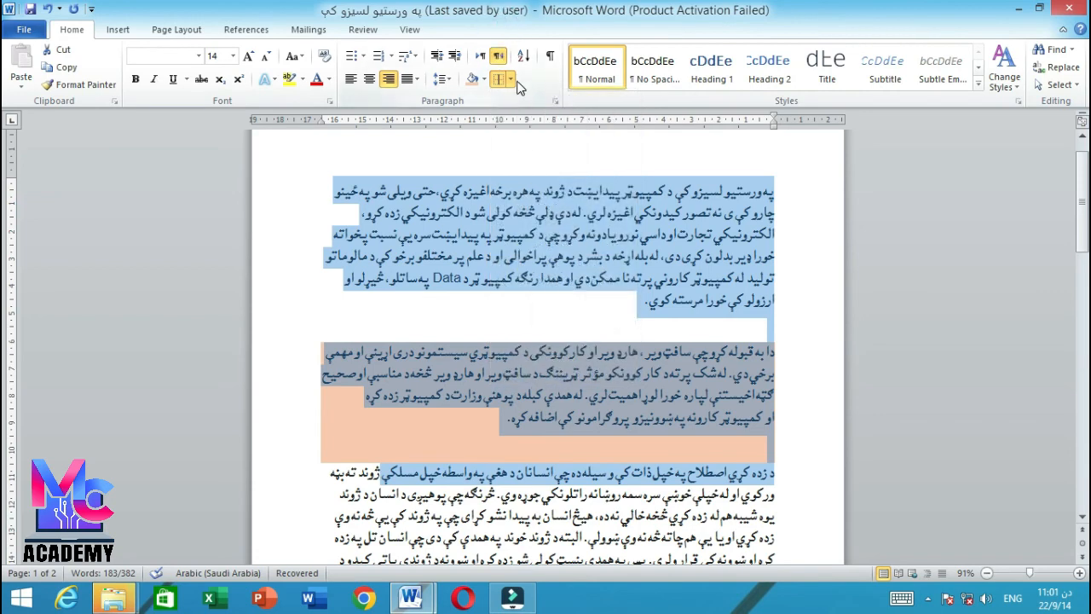
{"action": "left_click", "coordinate": [510, 79]}
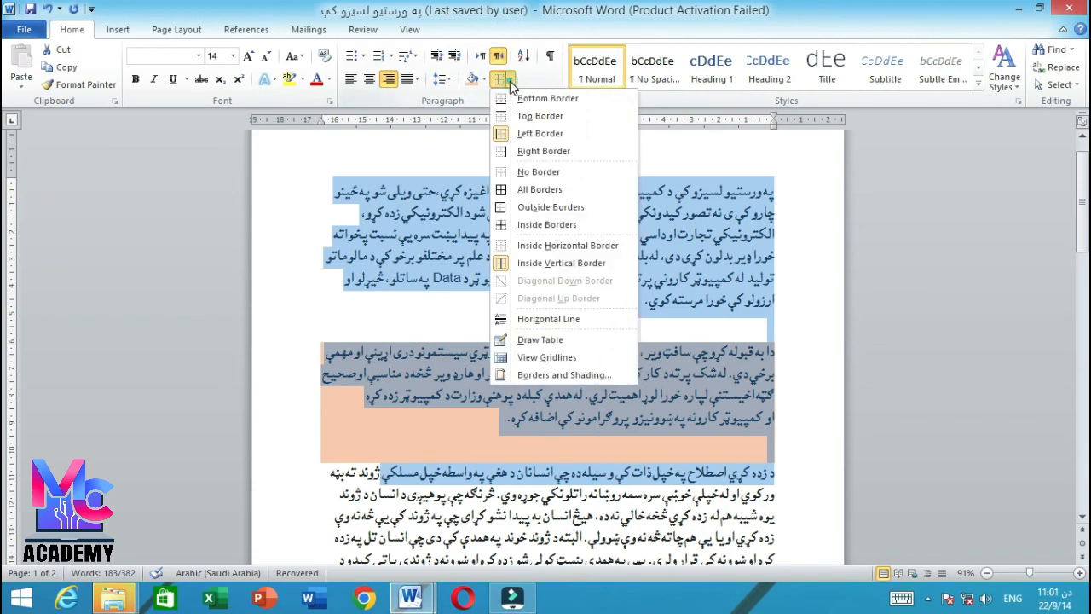
{"action": "left_click", "coordinate": [519, 19]}
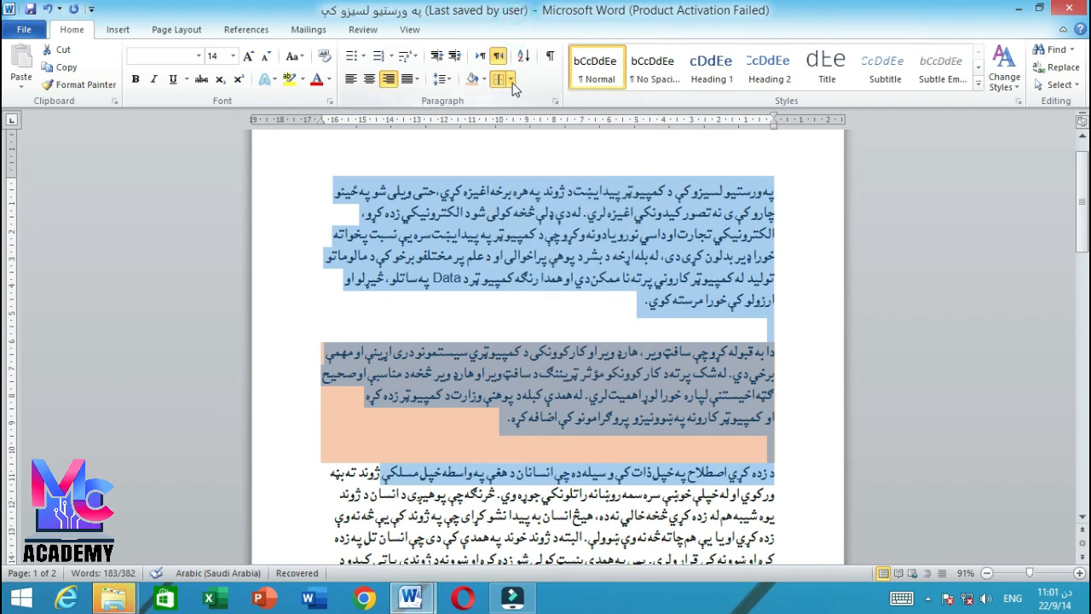
{"action": "left_click", "coordinate": [511, 79]}
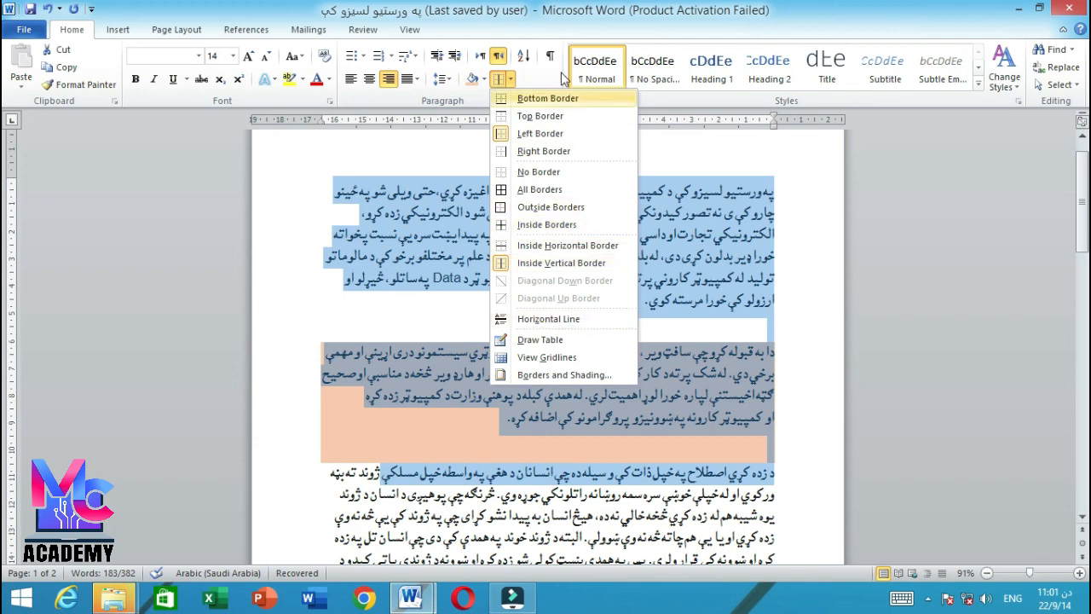
{"action": "left_click", "coordinate": [562, 6]}
{"action": "left_click", "coordinate": [510, 79]}
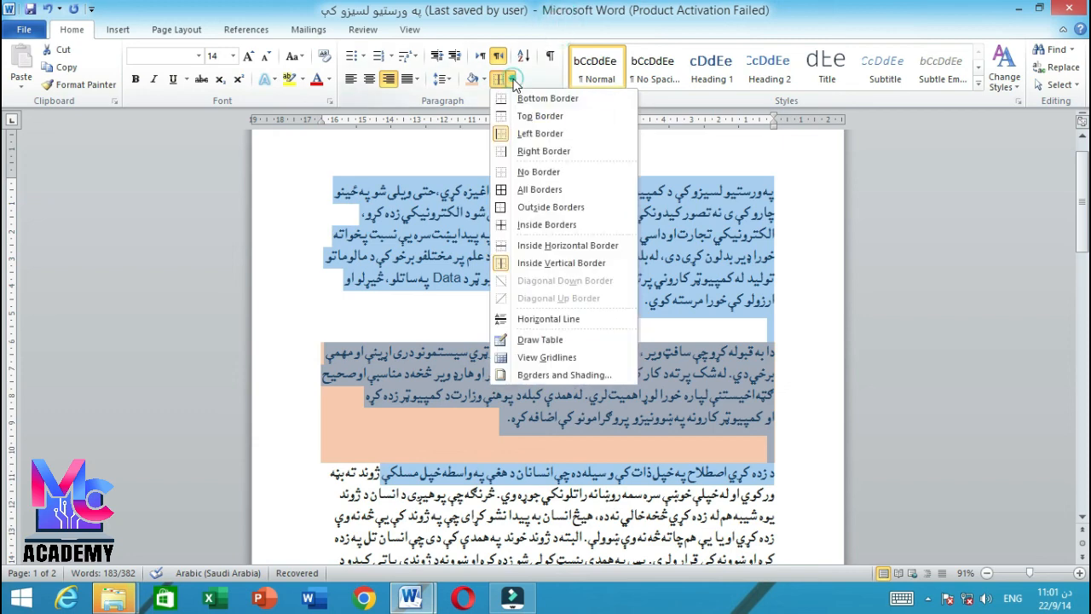